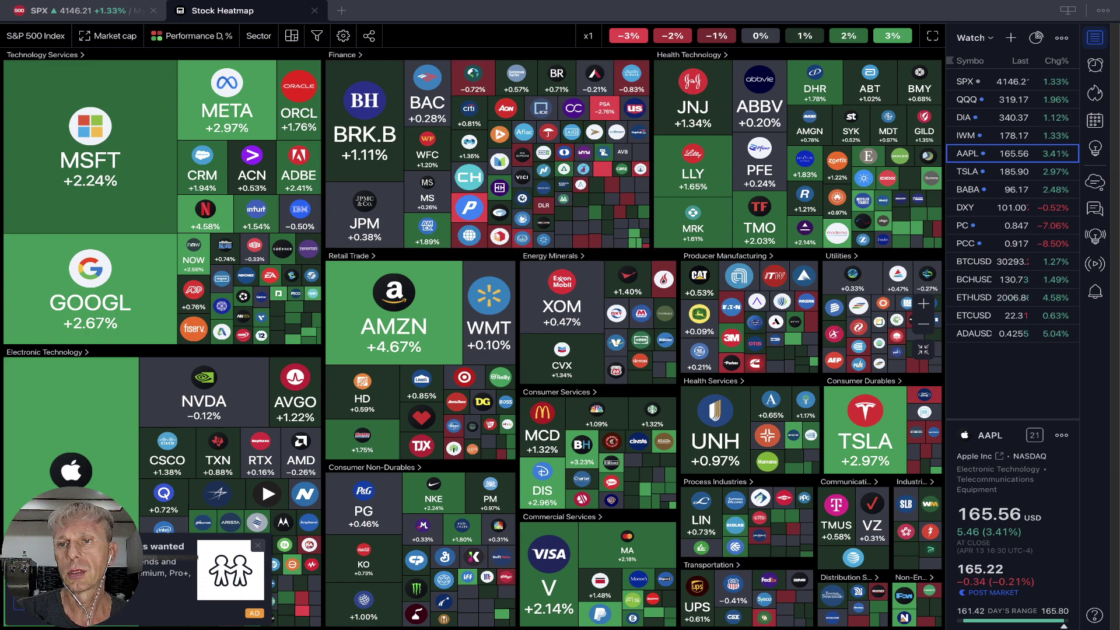
# - Close the Stock Heatmap tab to return to the daily SPX chart
pyautogui.click(314, 10)
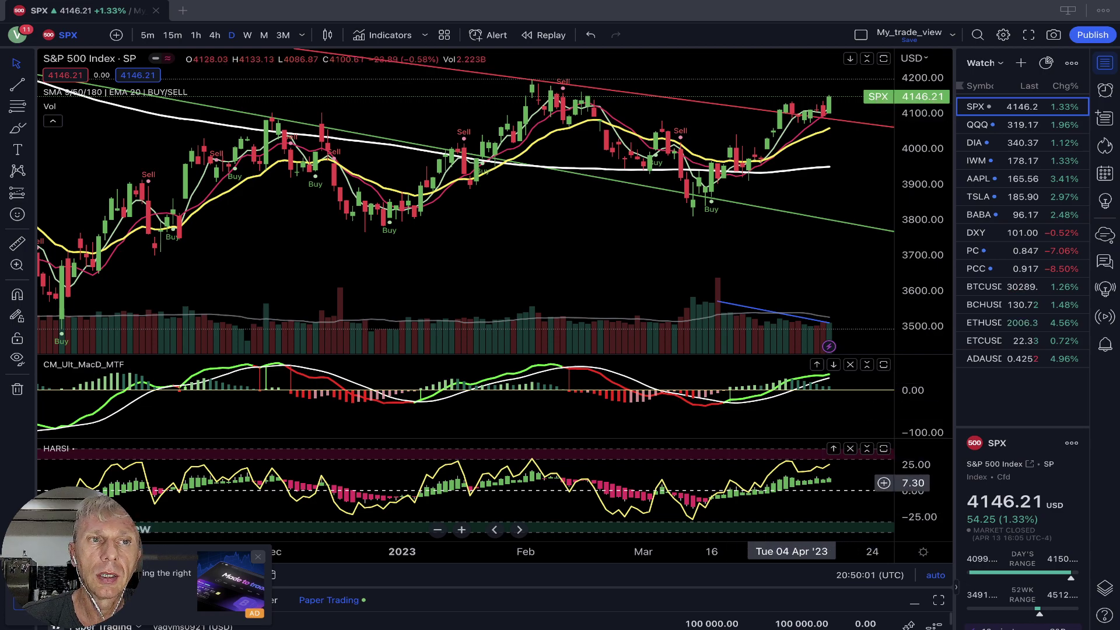
# - Draw trend lines across the recent SPX price highs and the HARSI peaks from 03 Apr to 14 Apr
pyautogui.click(17, 84)
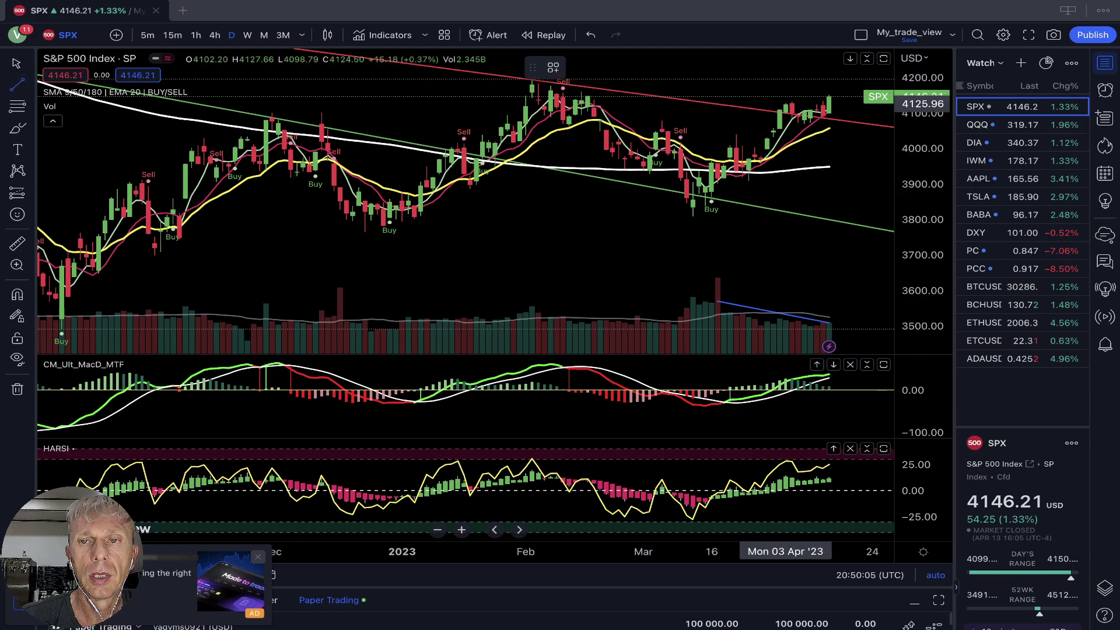
pyautogui.click(785, 104)
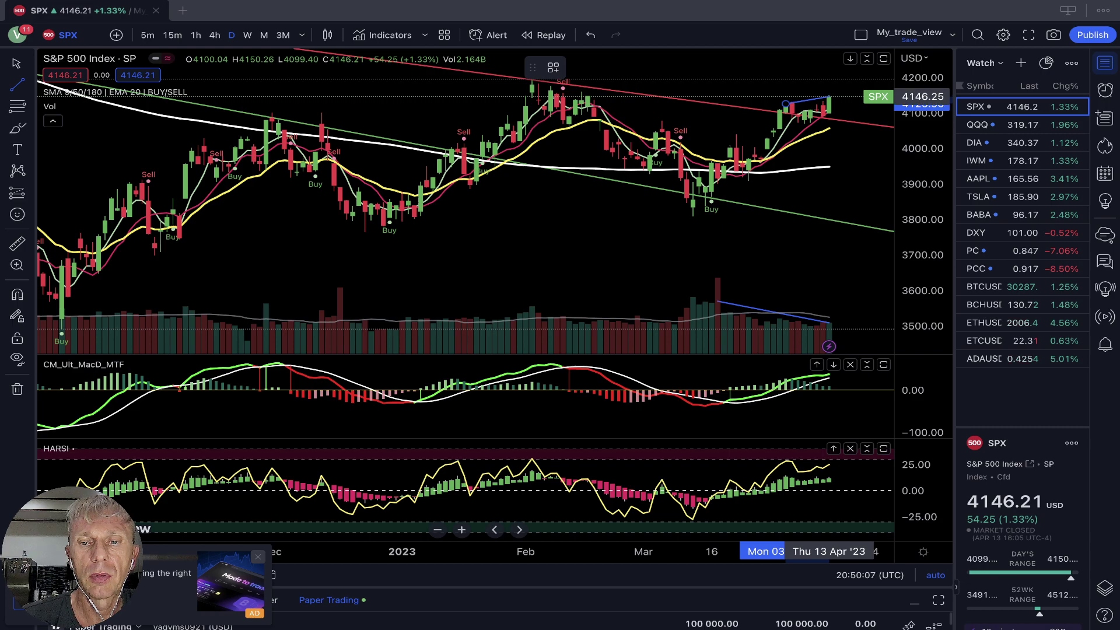
pyautogui.click(828, 96)
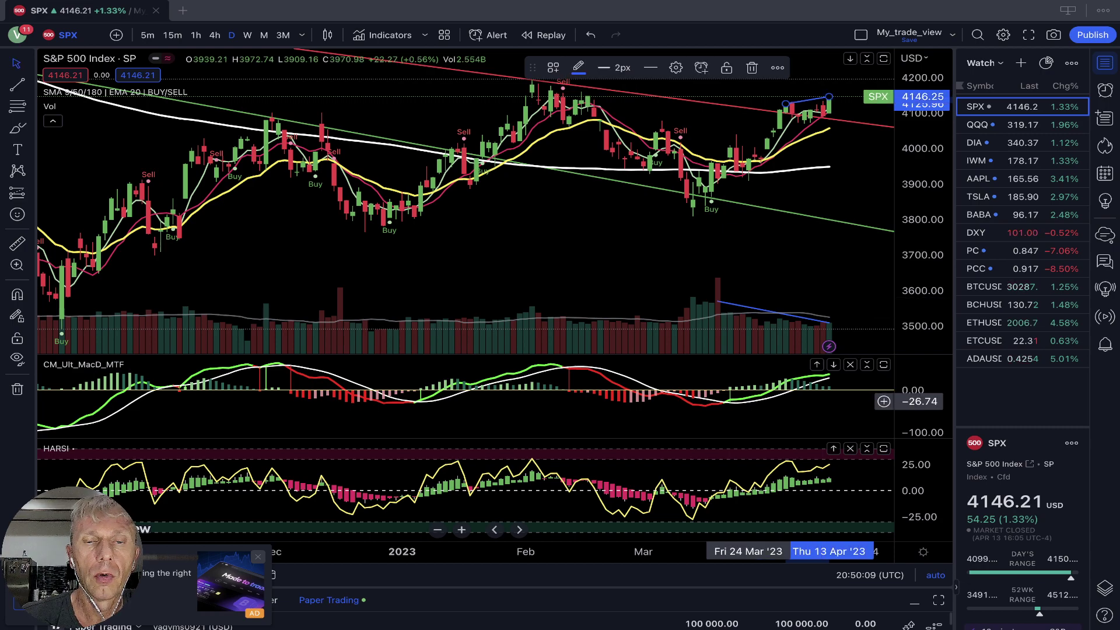
pyautogui.click(17, 85)
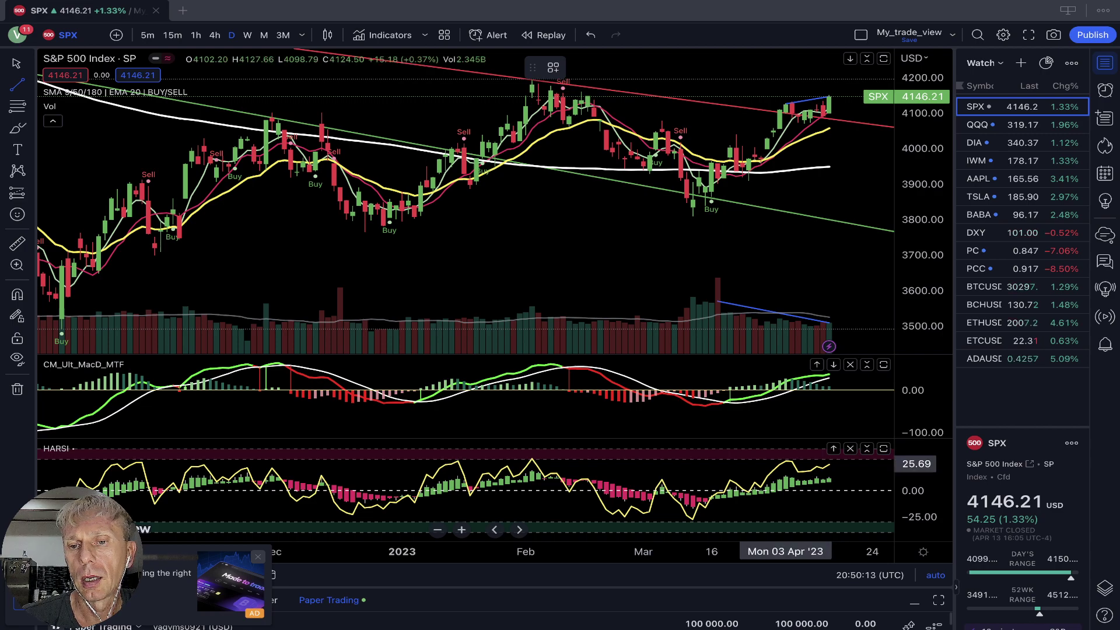
pyautogui.click(785, 458)
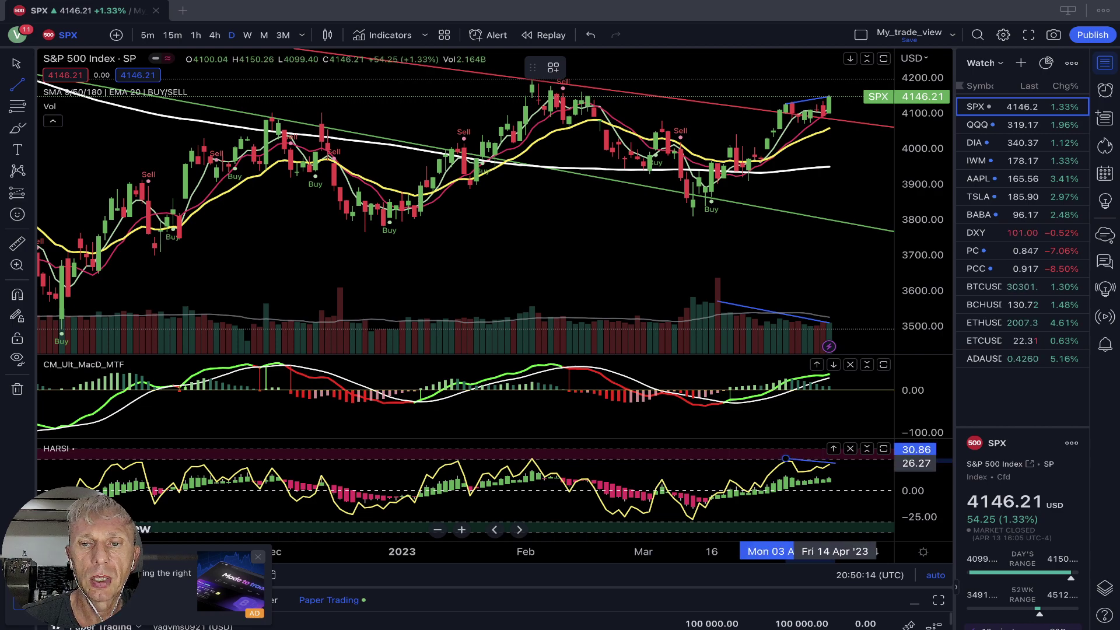
pyautogui.click(835, 464)
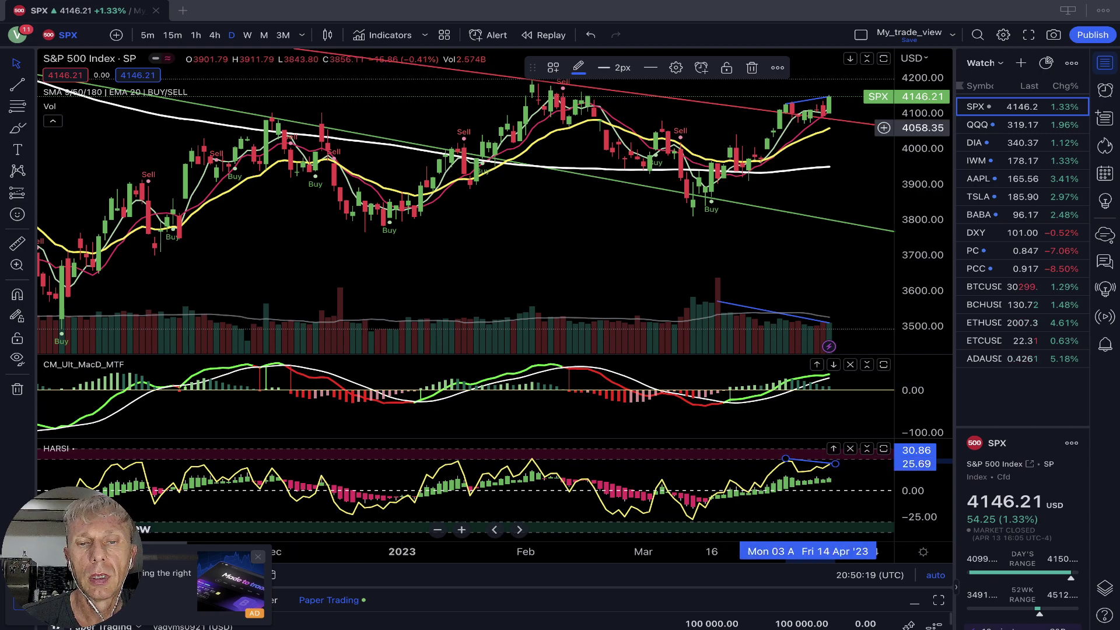
# - Draw a MACD divergence line from the 03 Apr peak, then view 4-hour bars
pyautogui.click(17, 84)
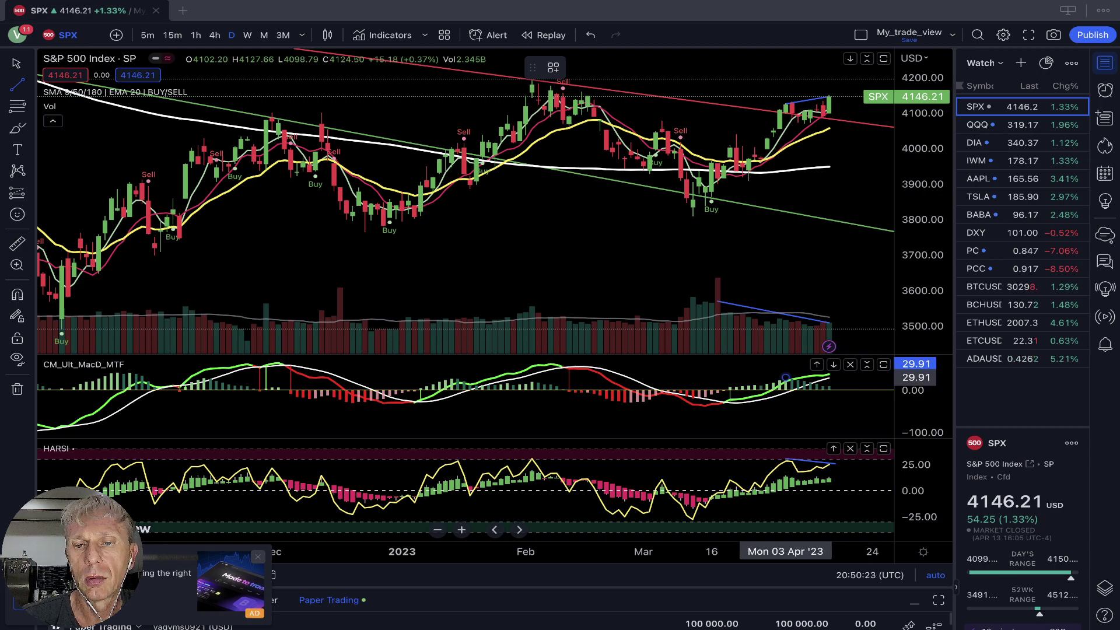
pyautogui.click(786, 377)
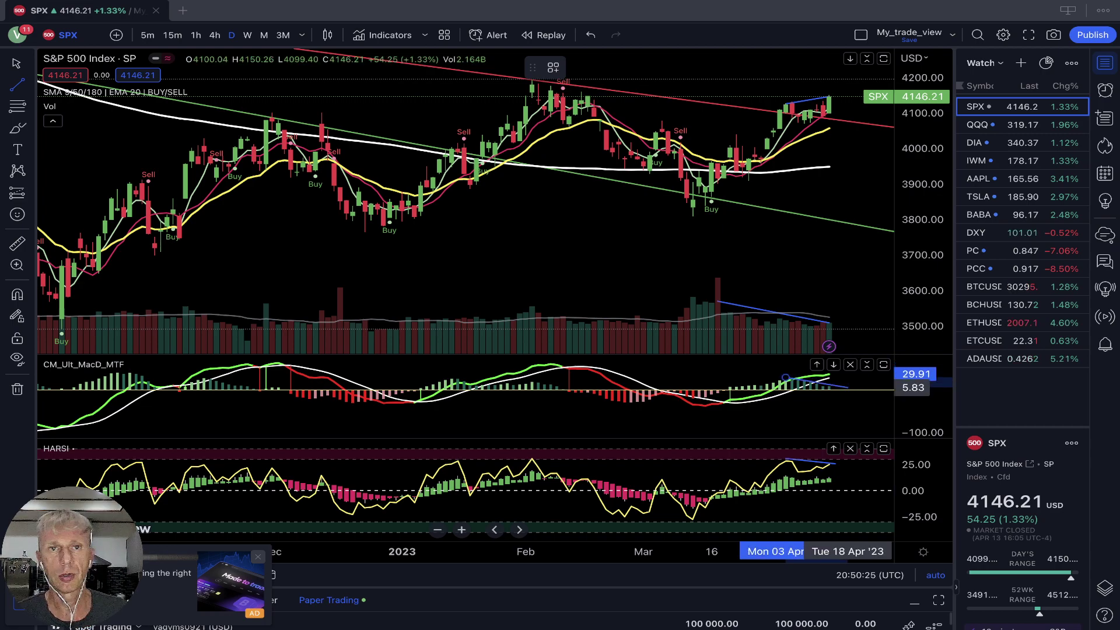
pyautogui.click(847, 386)
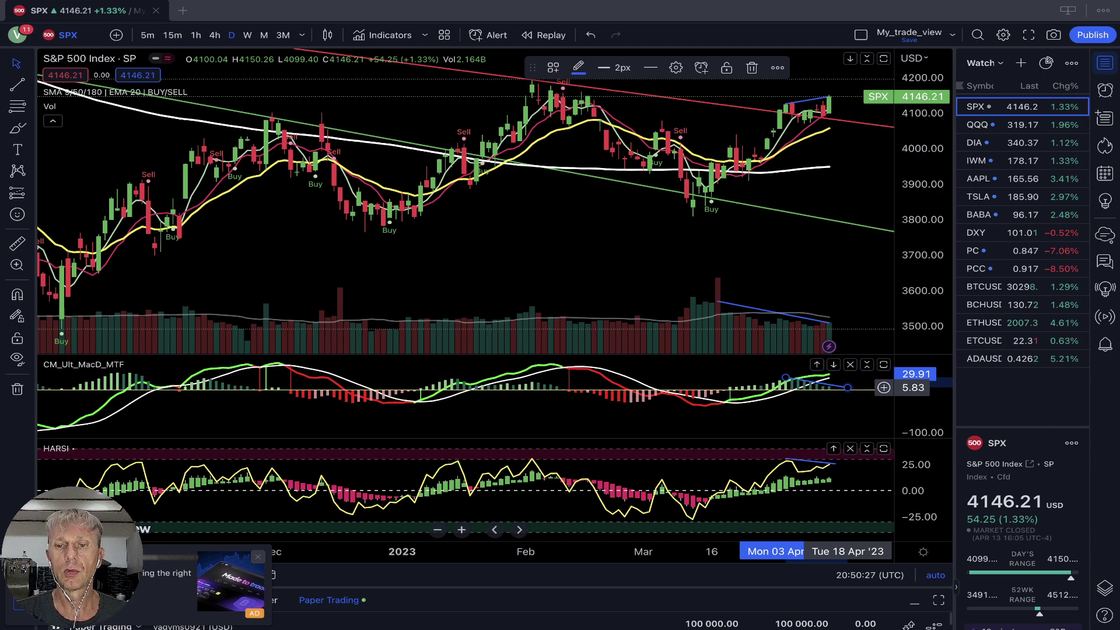
pyautogui.click(215, 35)
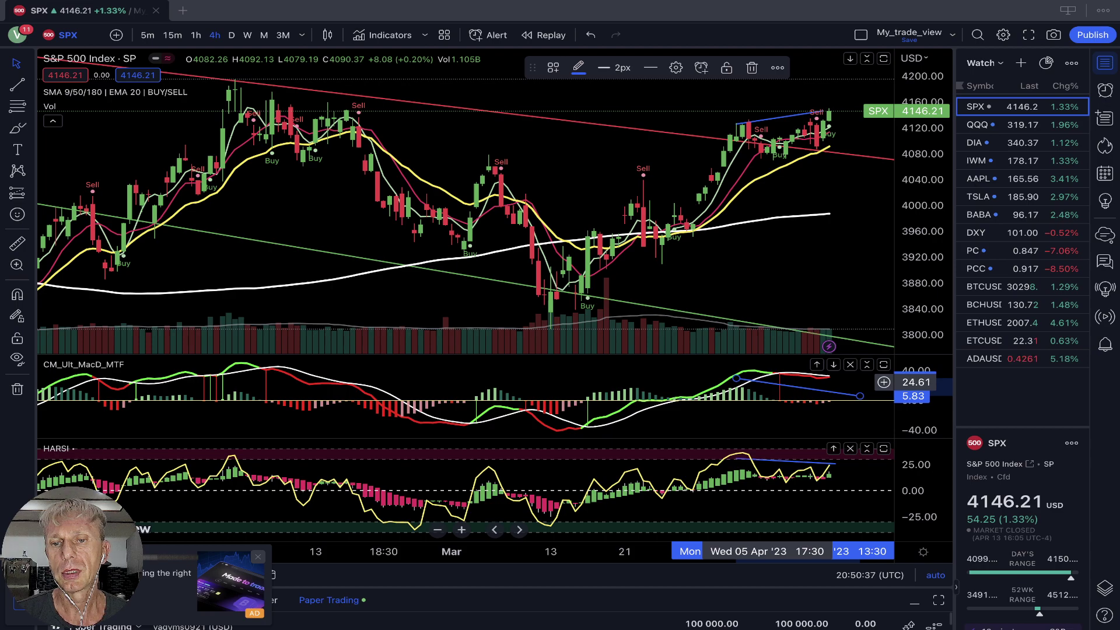
# - Realign the MACD divergence line on the 4-hour chart, then switch to 1-hour bars
pyautogui.moveTo(752, 380)
pyautogui.mouseDown()
pyautogui.moveTo(758, 368)
pyautogui.moveTo(771, 374)
pyautogui.moveTo(758, 391)
pyautogui.mouseUp()
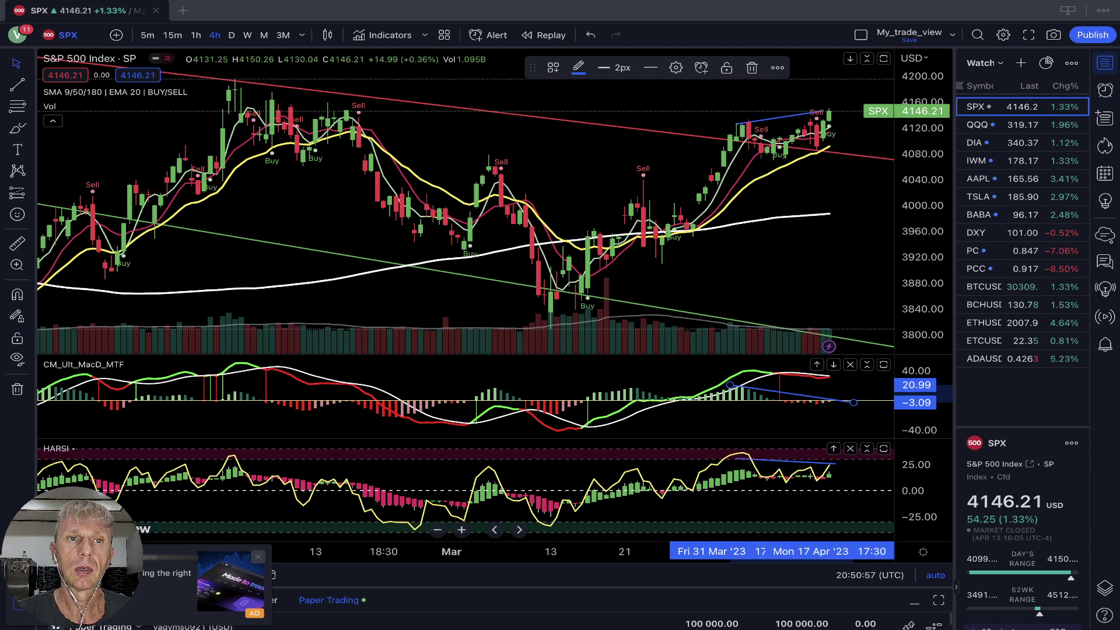
pyautogui.click(196, 35)
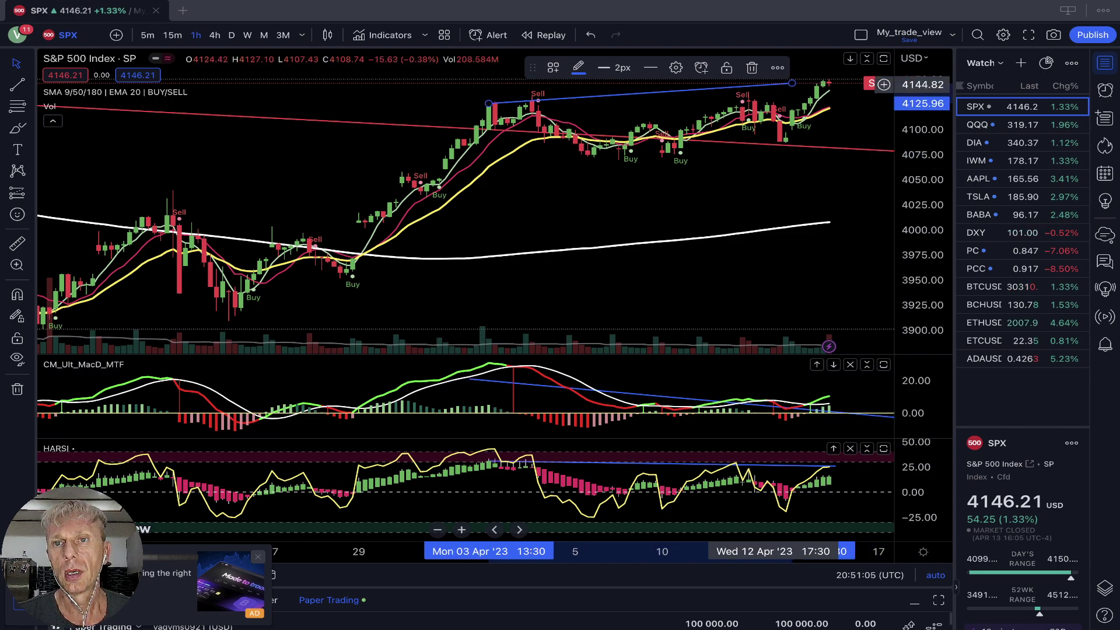
# - Extend the hourly price line to the latest high and refit the MACD line onto its peaks
pyautogui.moveTo(792, 83); pyautogui.dragTo(835, 79)
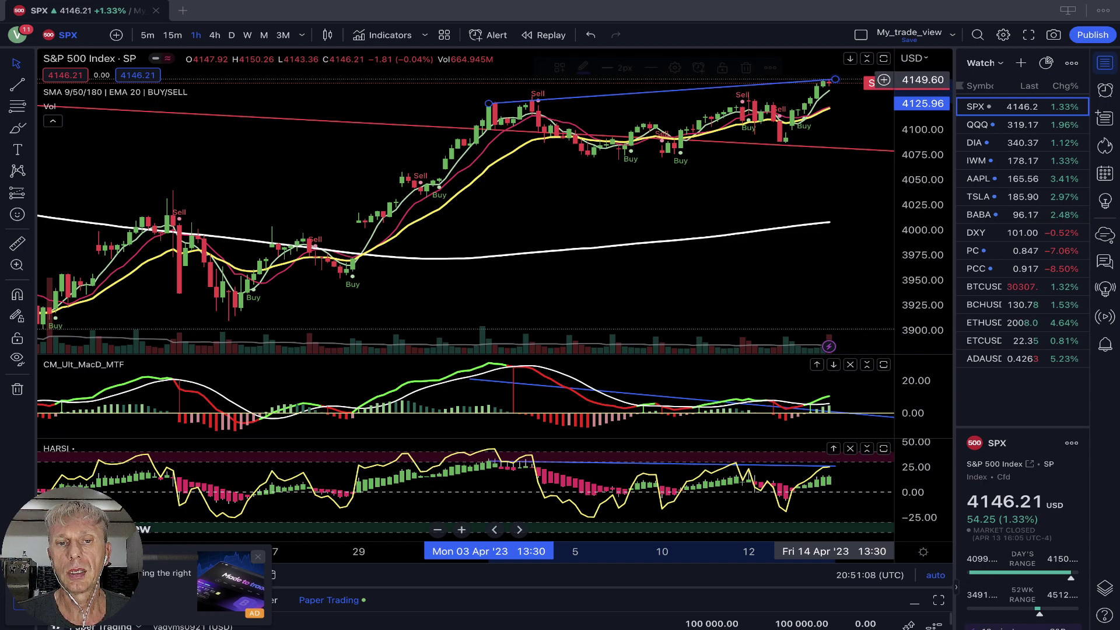
pyautogui.click(470, 378)
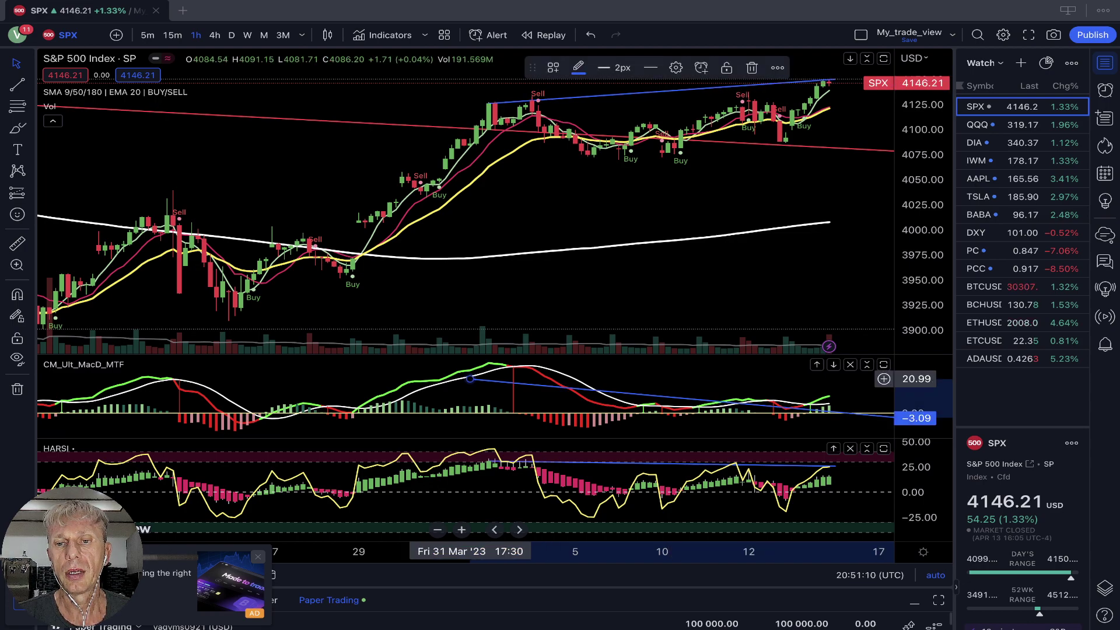
pyautogui.moveTo(470, 379); pyautogui.dragTo(501, 359)
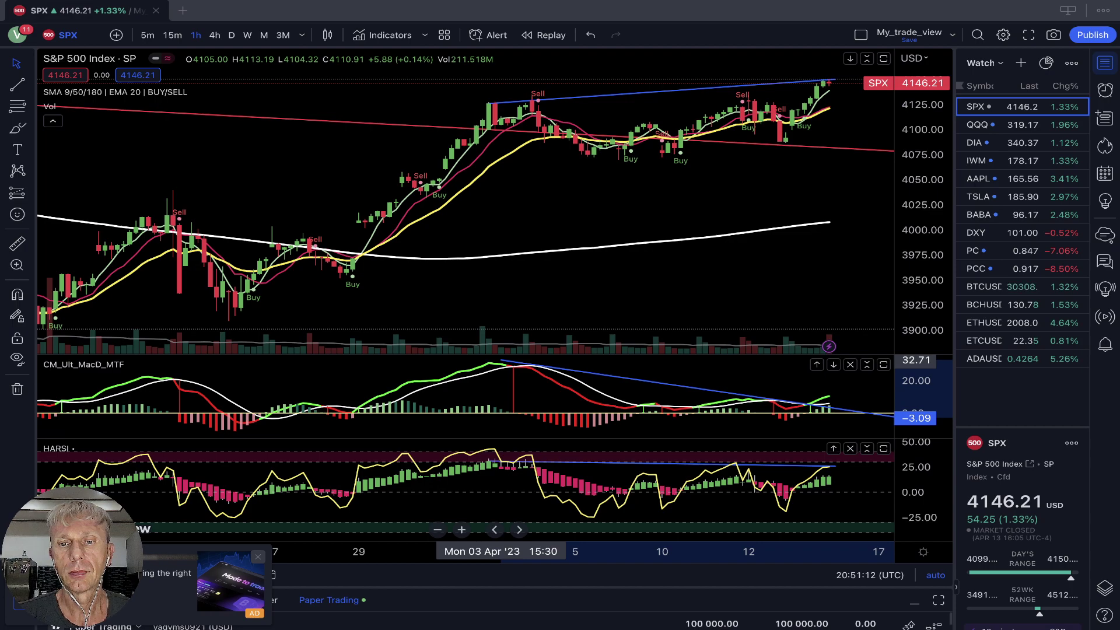
pyautogui.moveTo(834, 407); pyautogui.dragTo(833, 397)
# - Adjust the HARSI divergence line's start at the peak, then load the QQQ chart
pyautogui.click(535, 462)
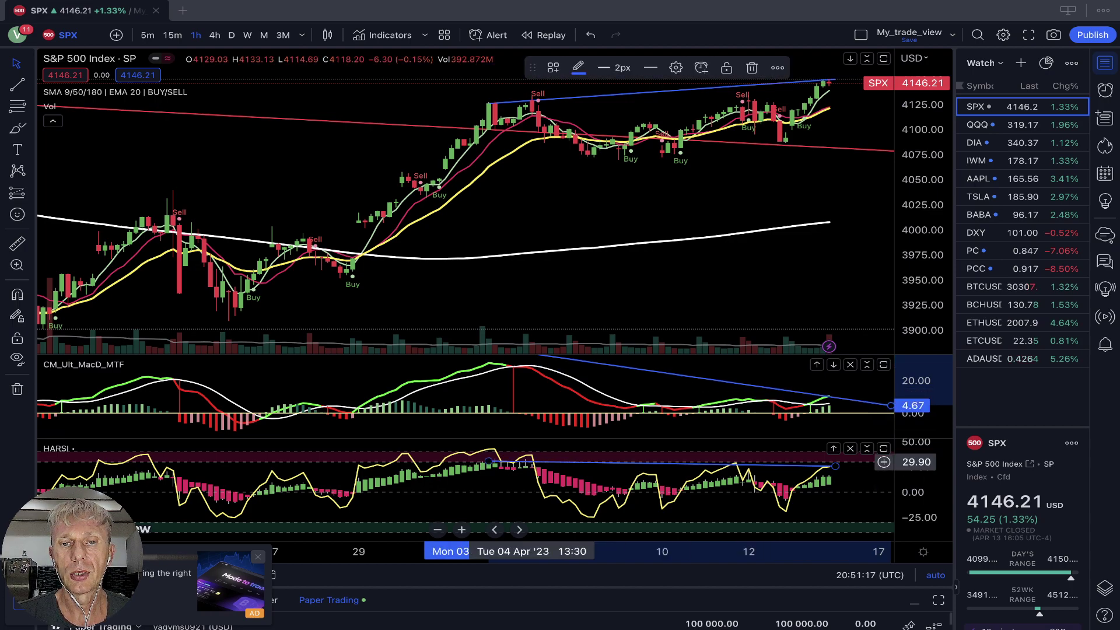
pyautogui.moveTo(489, 461); pyautogui.dragTo(488, 445)
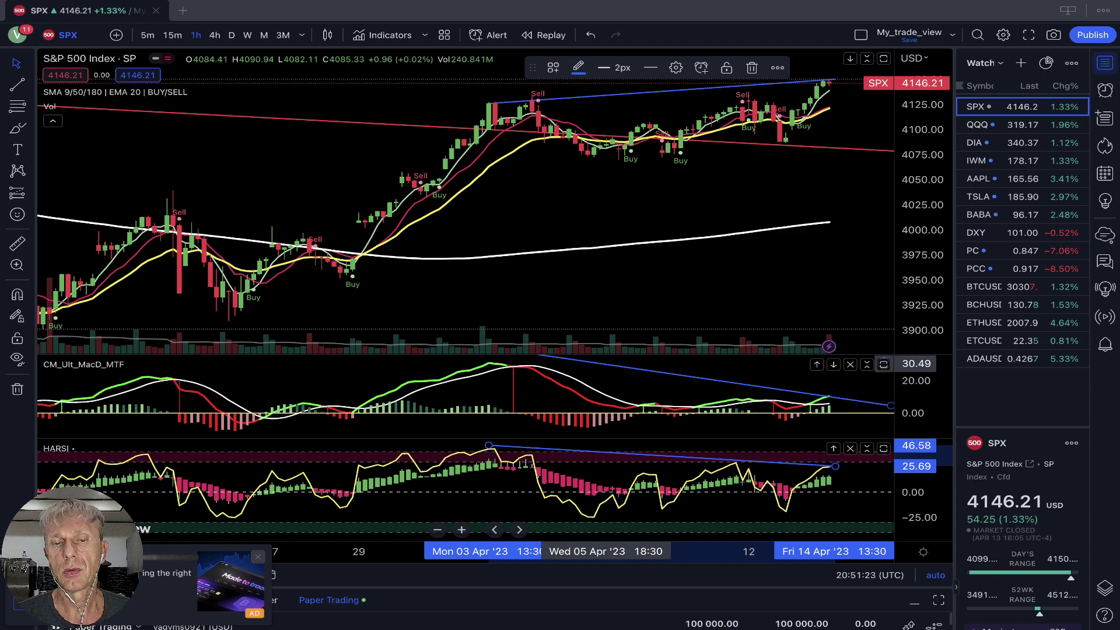
pyautogui.hotkey('ctrl', 'z')
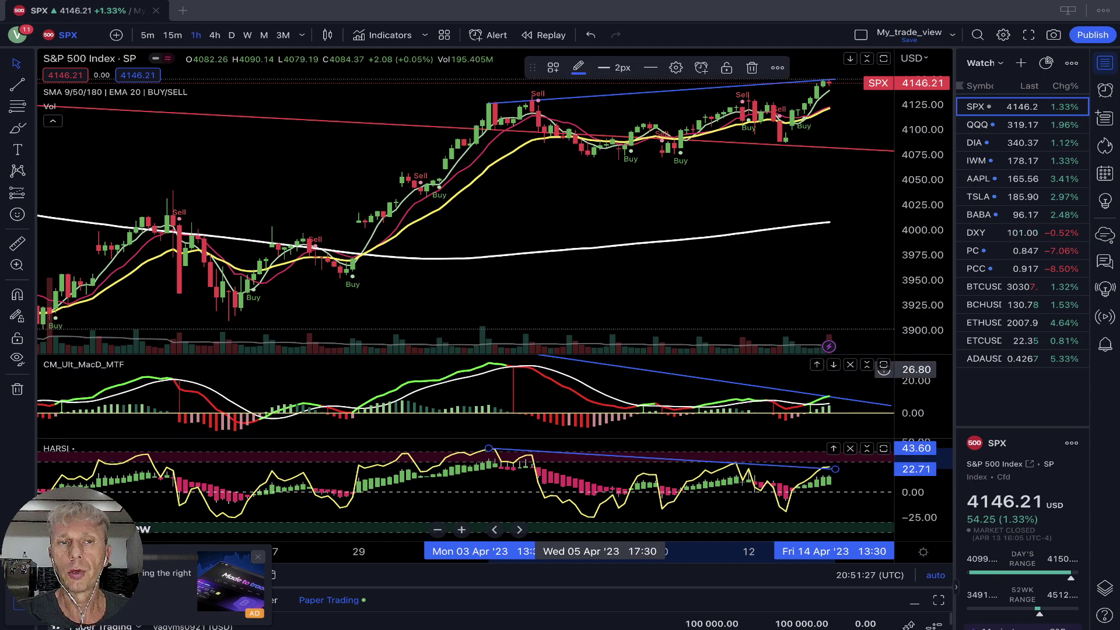
pyautogui.click(991, 125)
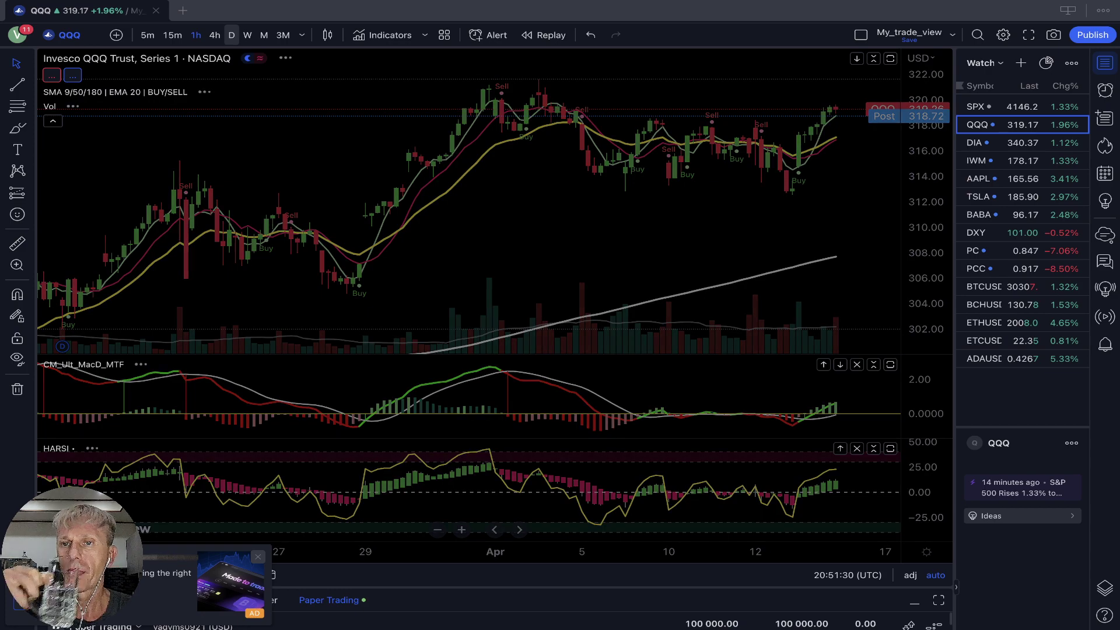
# - Show the QQQ chart on the D (daily) interval
pyautogui.click(231, 35)
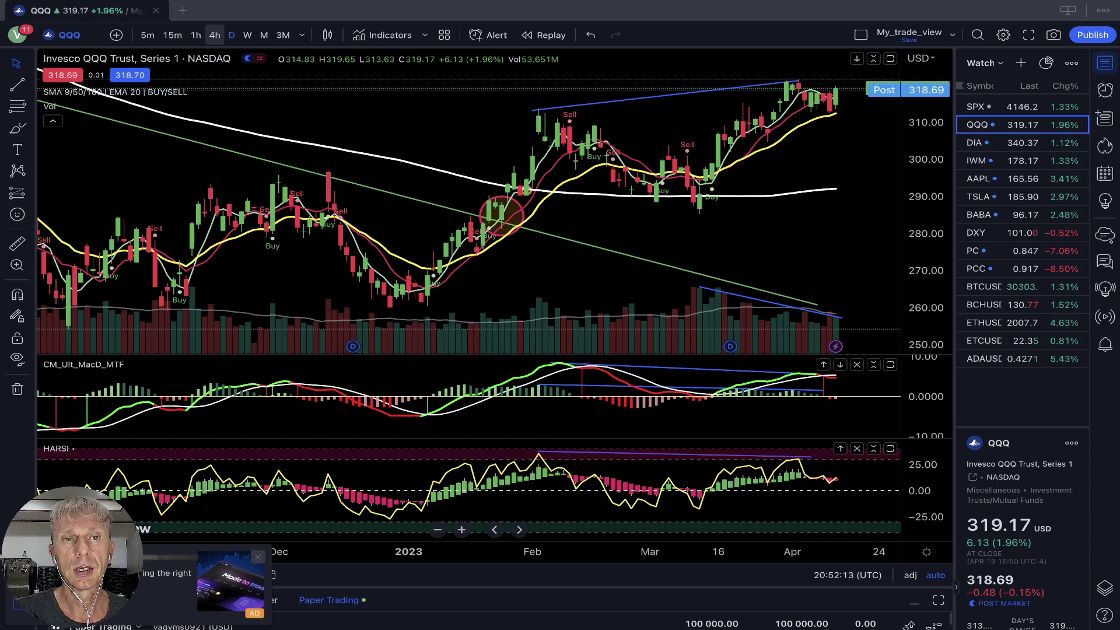
# - Review QQQ on 4-hour, then 1-hour bars, then load the DIA chart
pyautogui.click(215, 35)
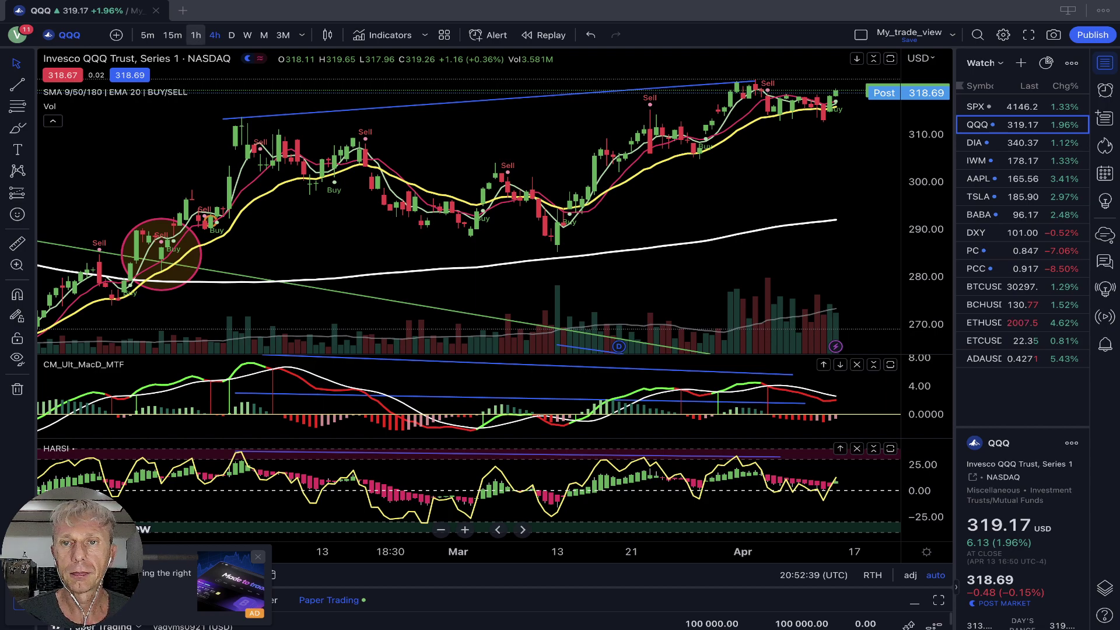
pyautogui.click(196, 35)
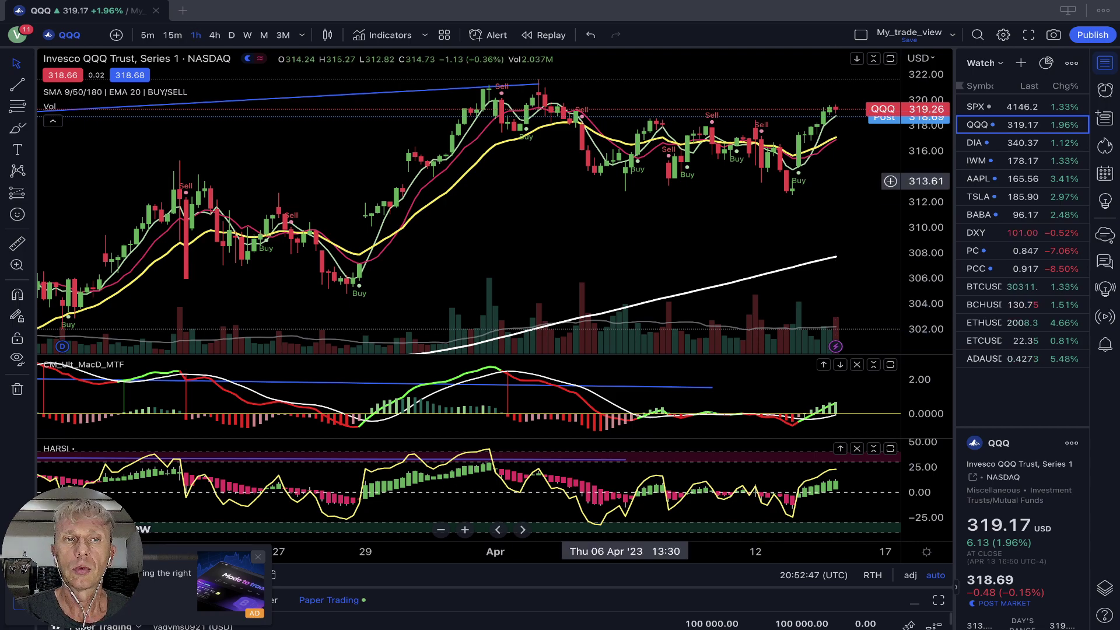
pyautogui.click(1003, 143)
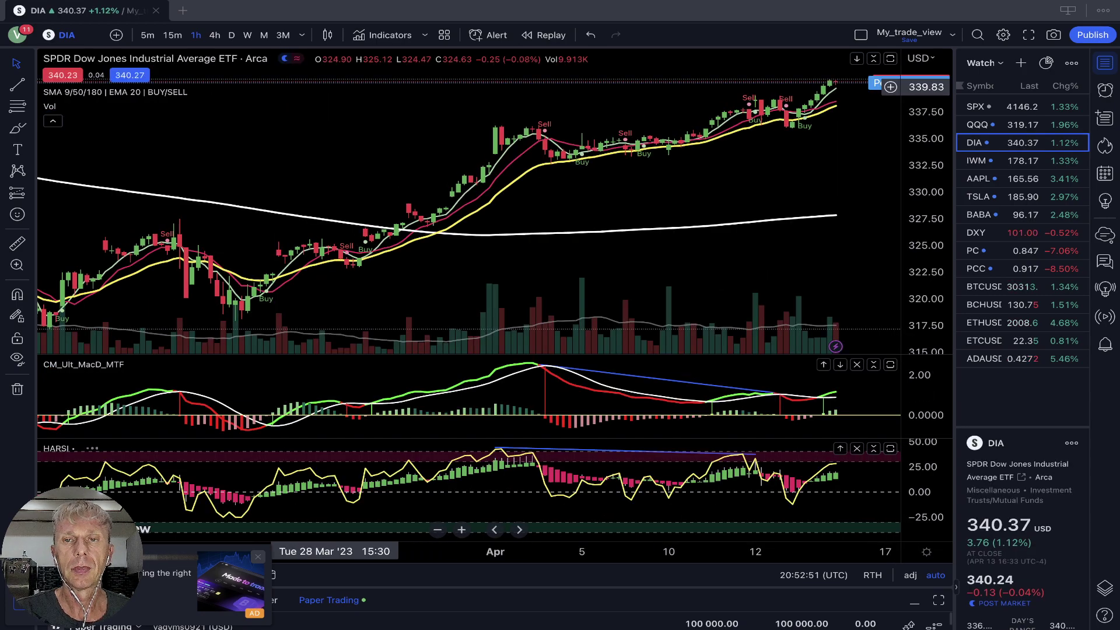
# - View DIA on daily and weekly bars, compare with SPX, and return to DIA
pyautogui.click(231, 35)
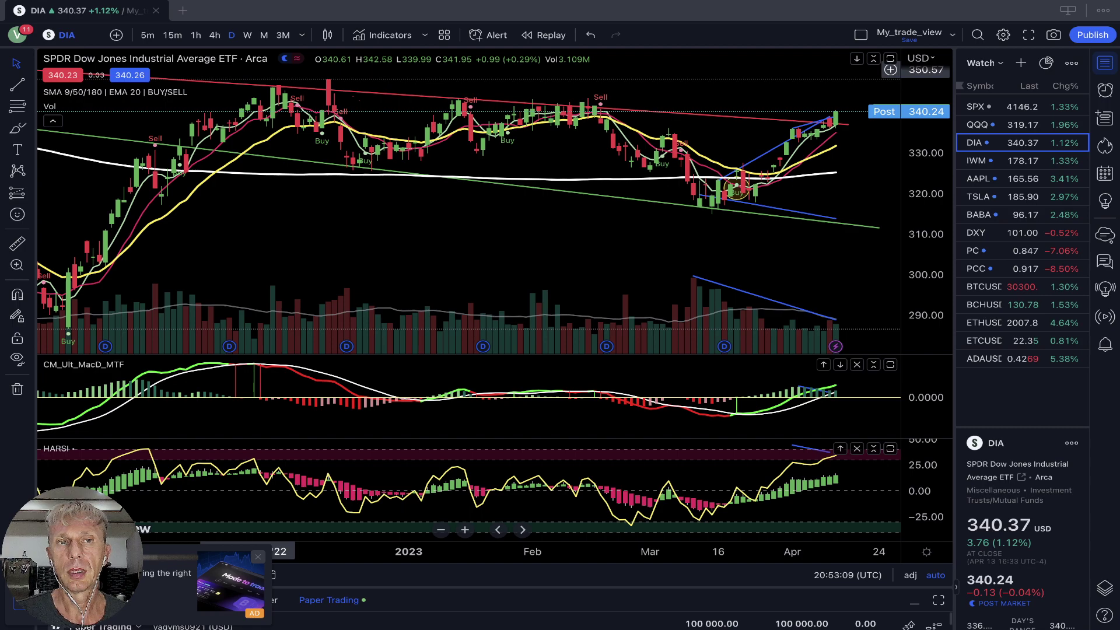
pyautogui.click(247, 35)
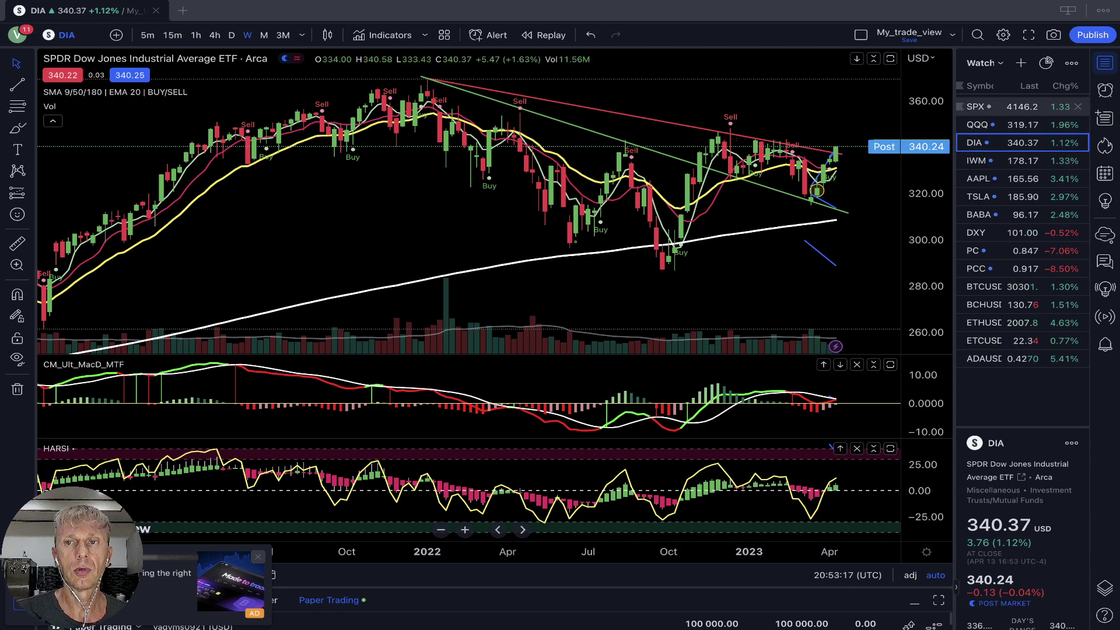
pyautogui.click(991, 107)
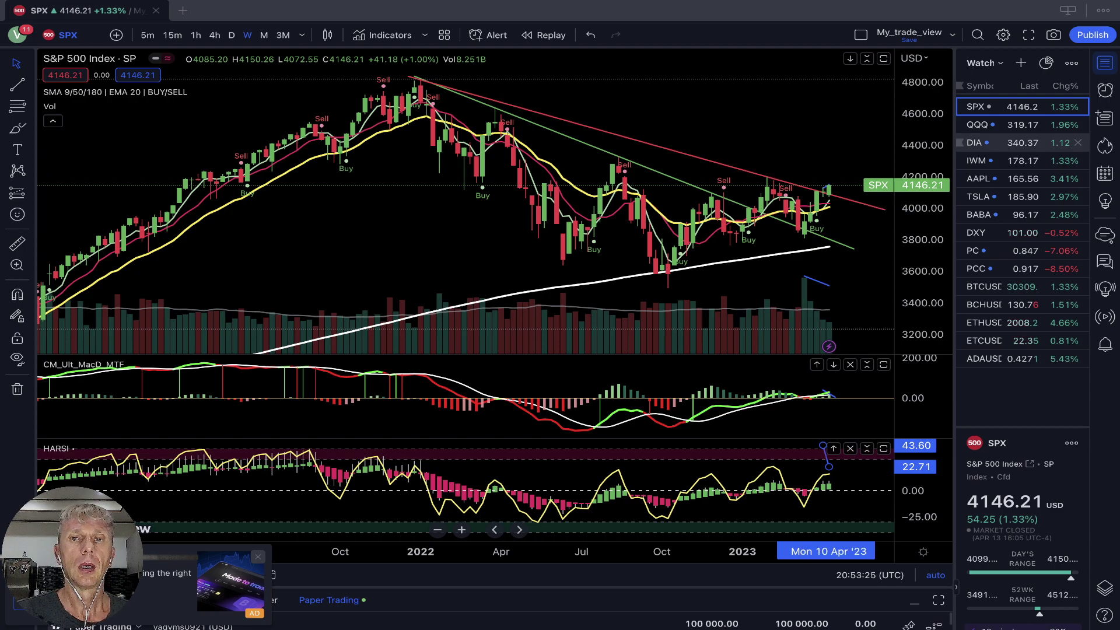
pyautogui.click(991, 143)
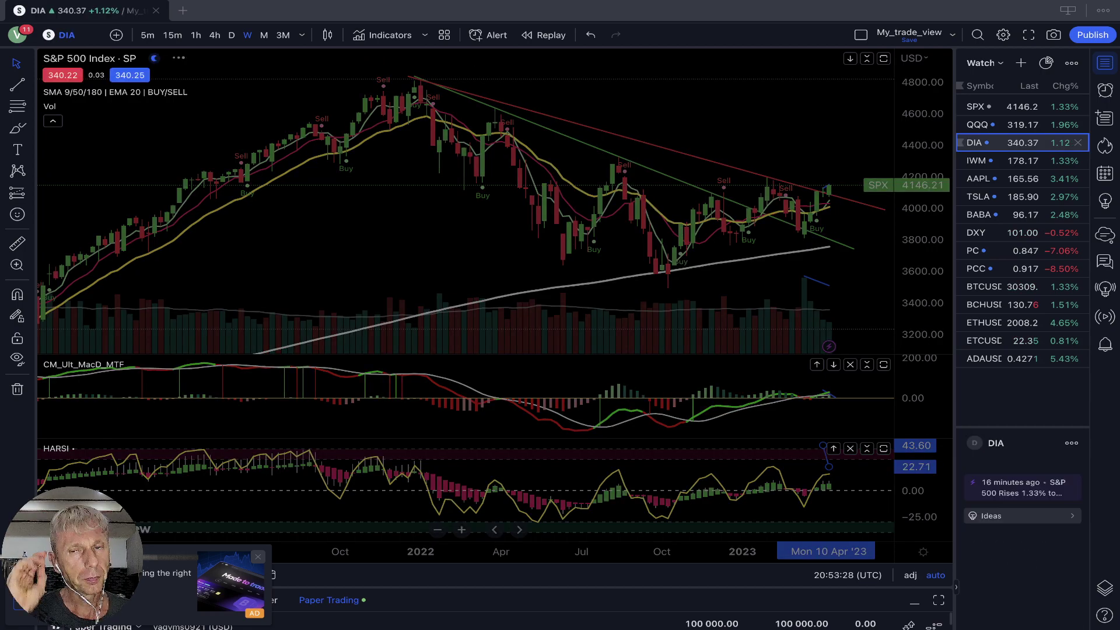
# - Compare DIA's daily and 4-hour charts, finishing on 1-hour candles
pyautogui.click(231, 35)
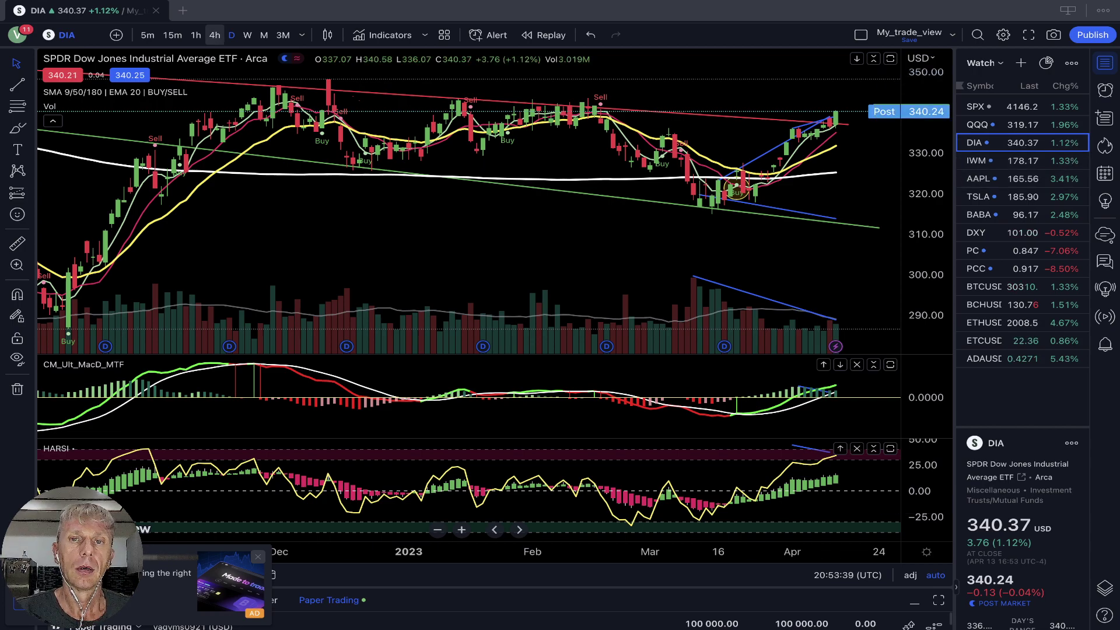
pyautogui.click(215, 35)
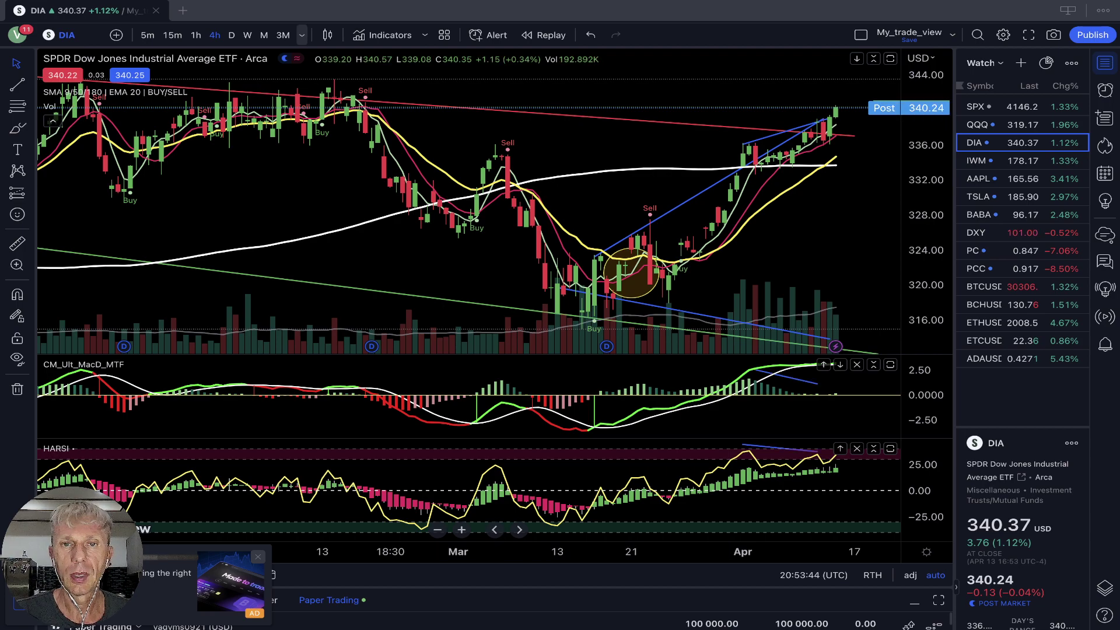
pyautogui.click(231, 35)
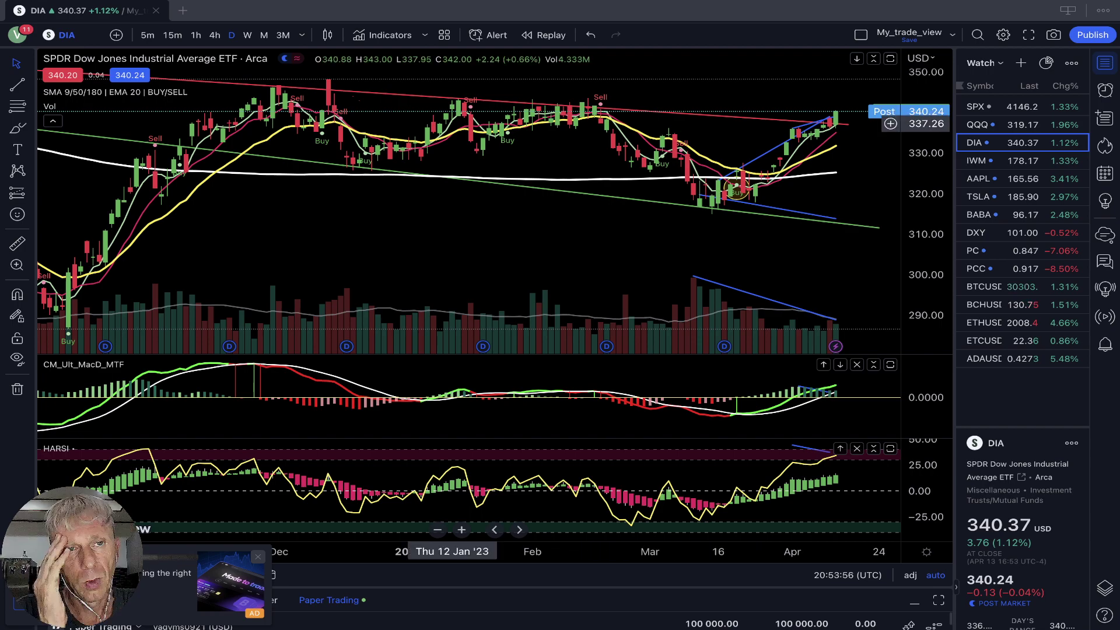
pyautogui.click(215, 35)
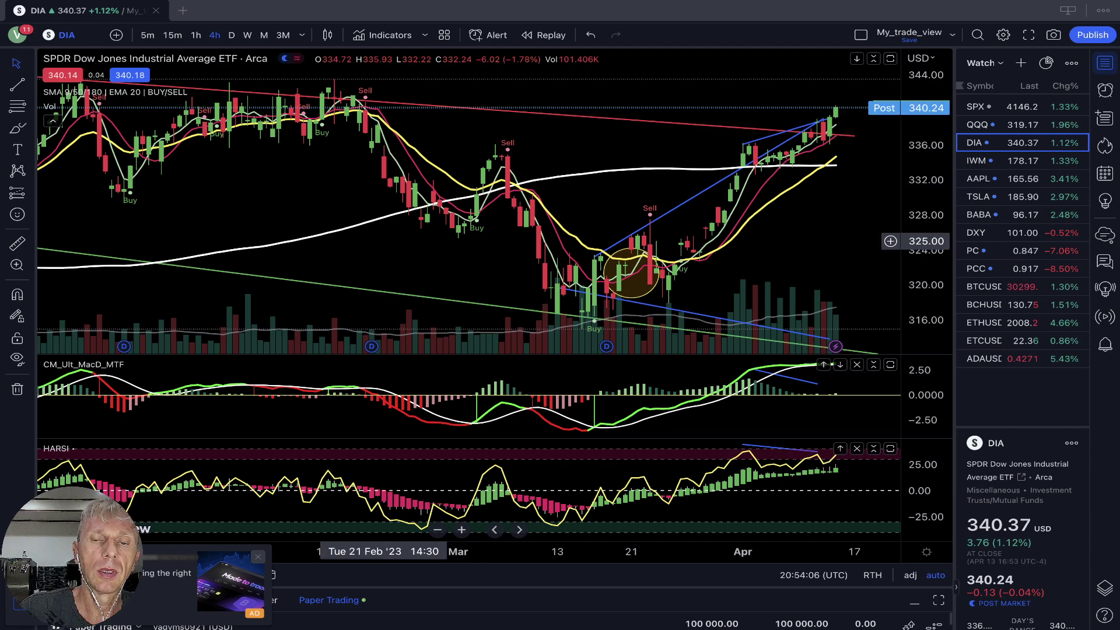
pyautogui.click(196, 35)
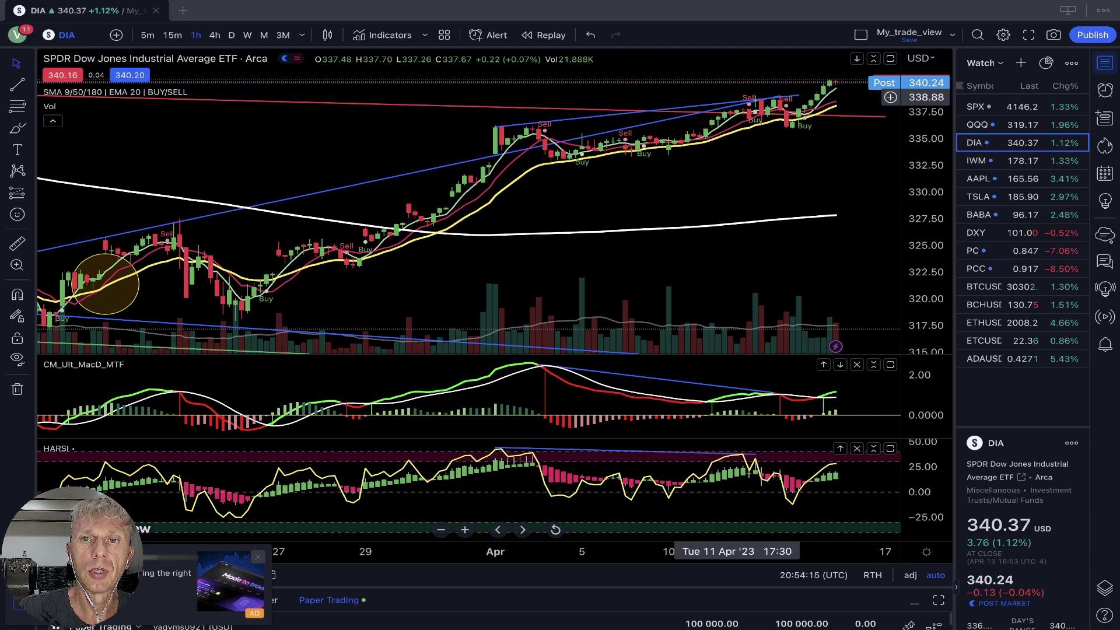
# - Extend DIA's price and MACD trendlines to the latest bar, Fri 14 Apr
pyautogui.click(733, 100)
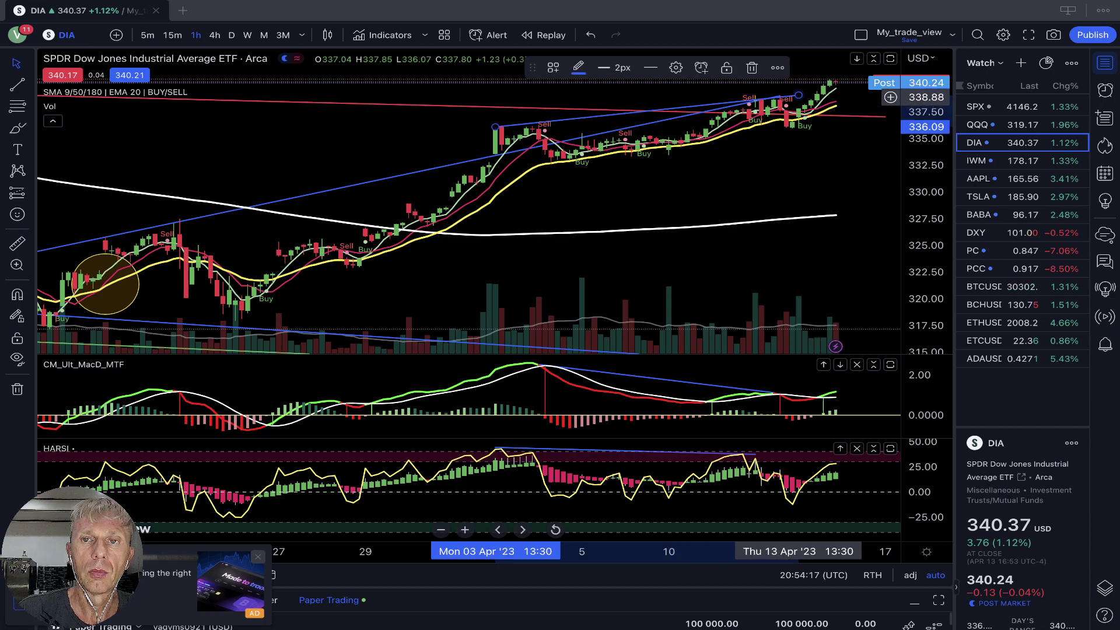
pyautogui.moveTo(798, 95); pyautogui.dragTo(847, 78)
pyautogui.click(618, 374)
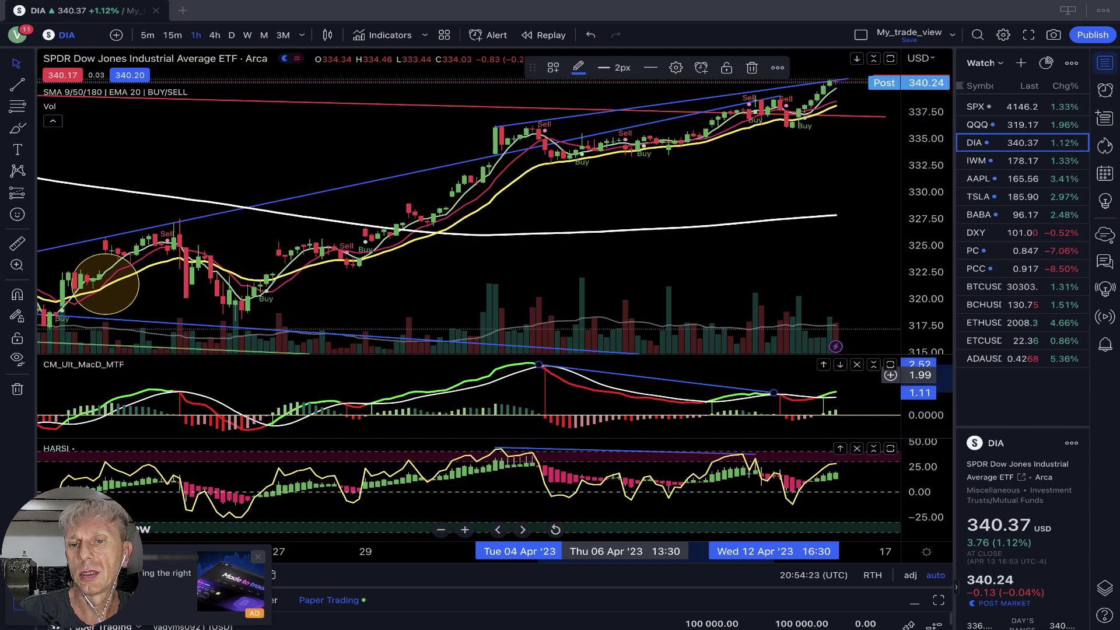
pyautogui.moveTo(773, 392); pyautogui.dragTo(773, 387)
pyautogui.click(624, 369)
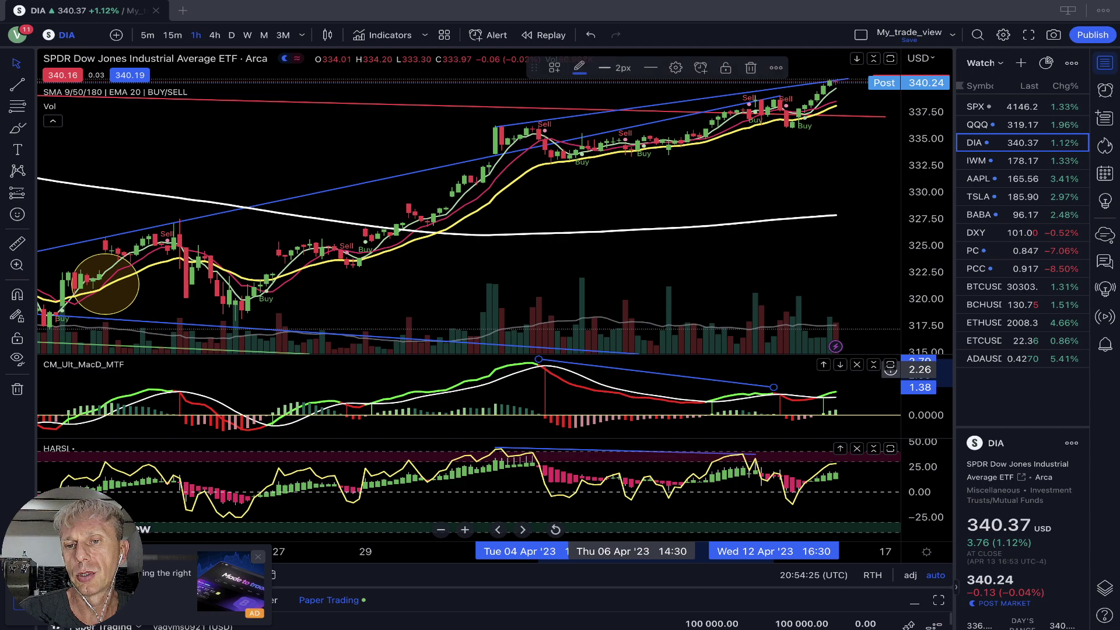
pyautogui.moveTo(773, 386); pyautogui.dragTo(848, 386)
# - Extend the HARSI trendline to Fri 14 Apr, then open the IWM chart
pyautogui.click(755, 453)
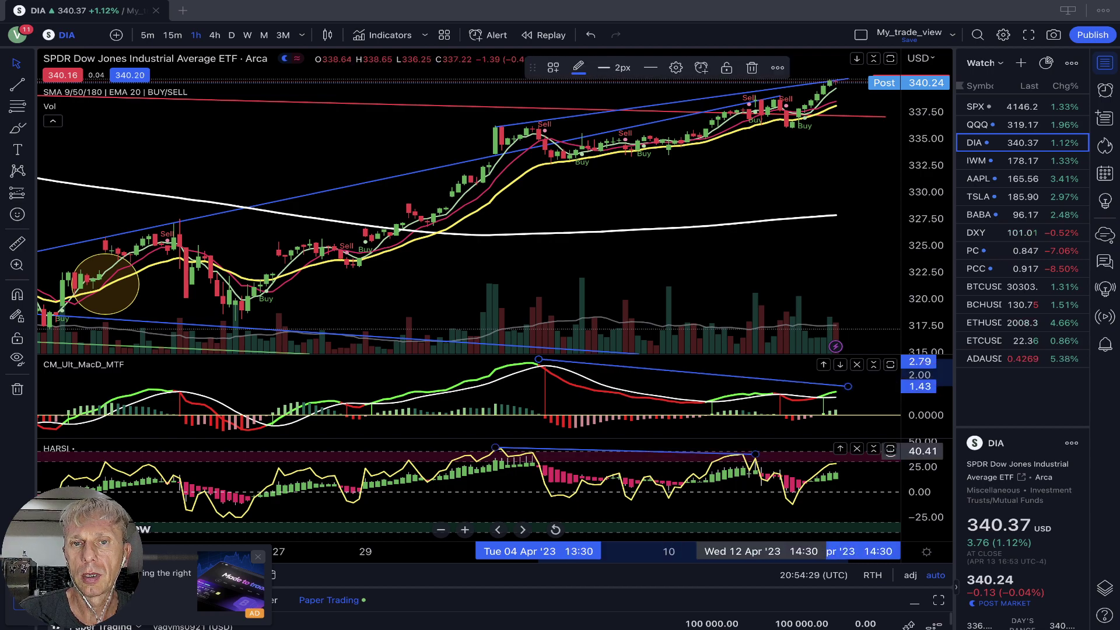
pyautogui.moveTo(755, 454); pyautogui.dragTo(854, 460)
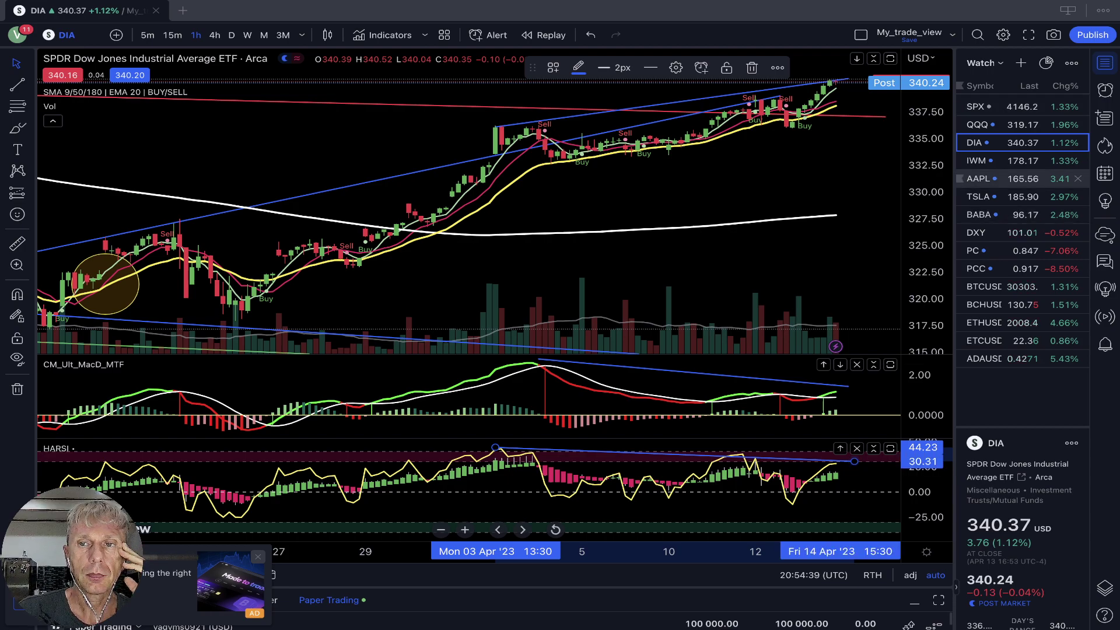
pyautogui.click(991, 160)
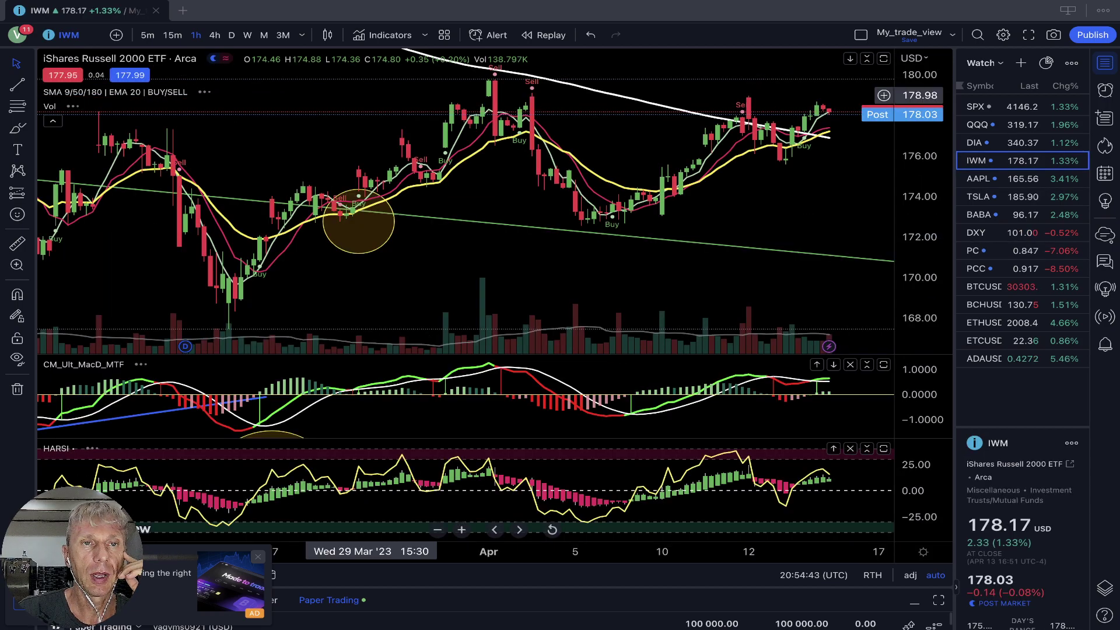
# - View IWM on daily candles, then on 4-hour candles
pyautogui.click(231, 35)
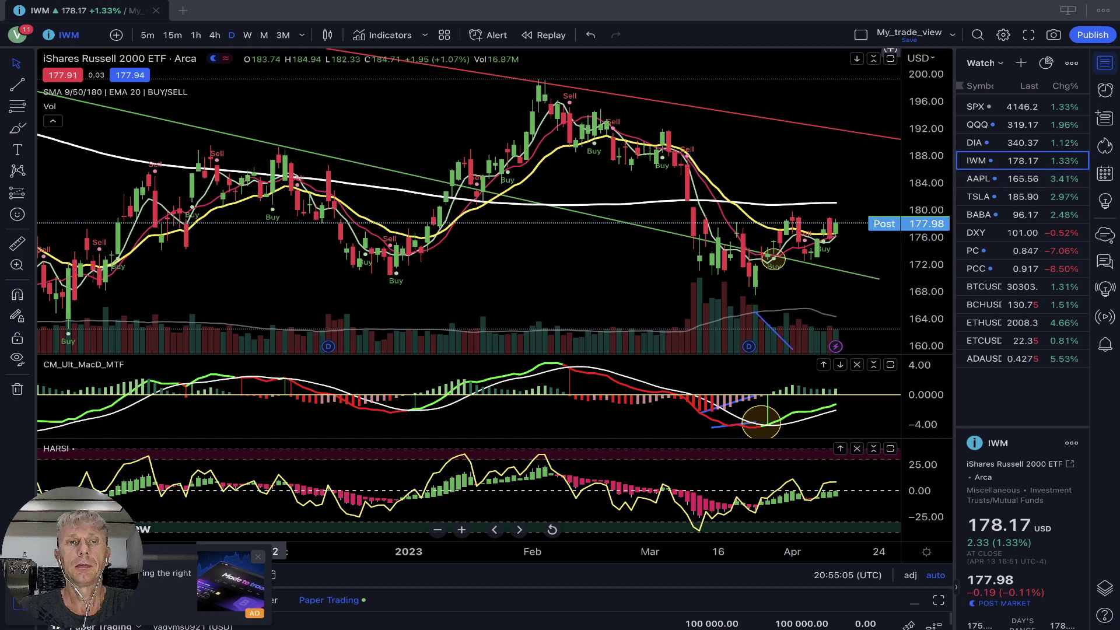
pyautogui.click(215, 35)
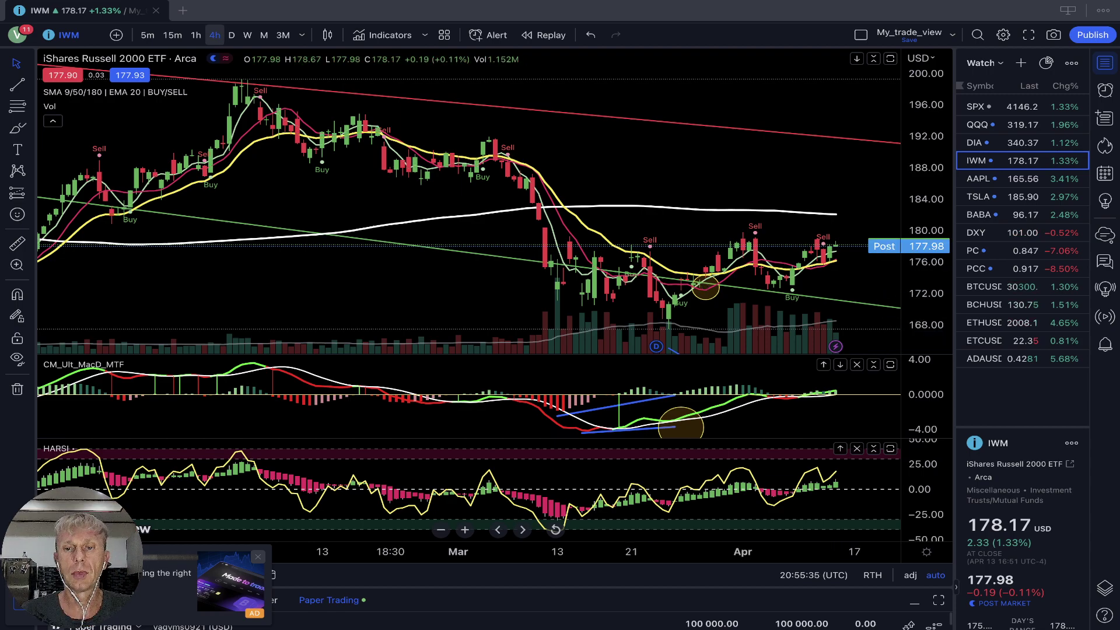
# - Check IWM on 1-hour candles, then load the AAPL chart
pyautogui.click(196, 35)
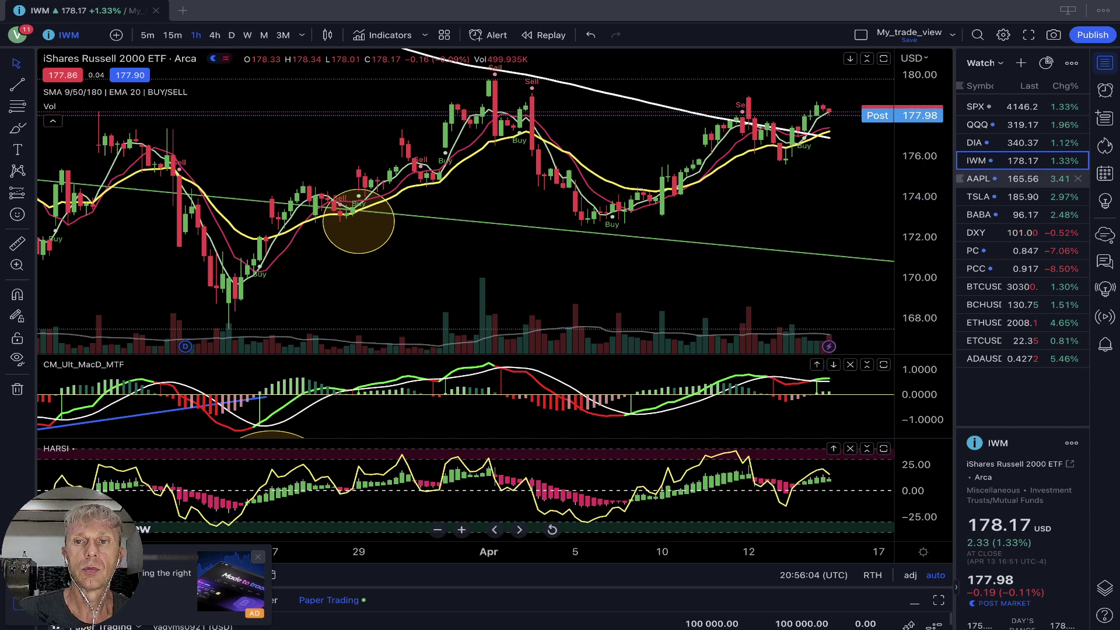
pyautogui.click(985, 179)
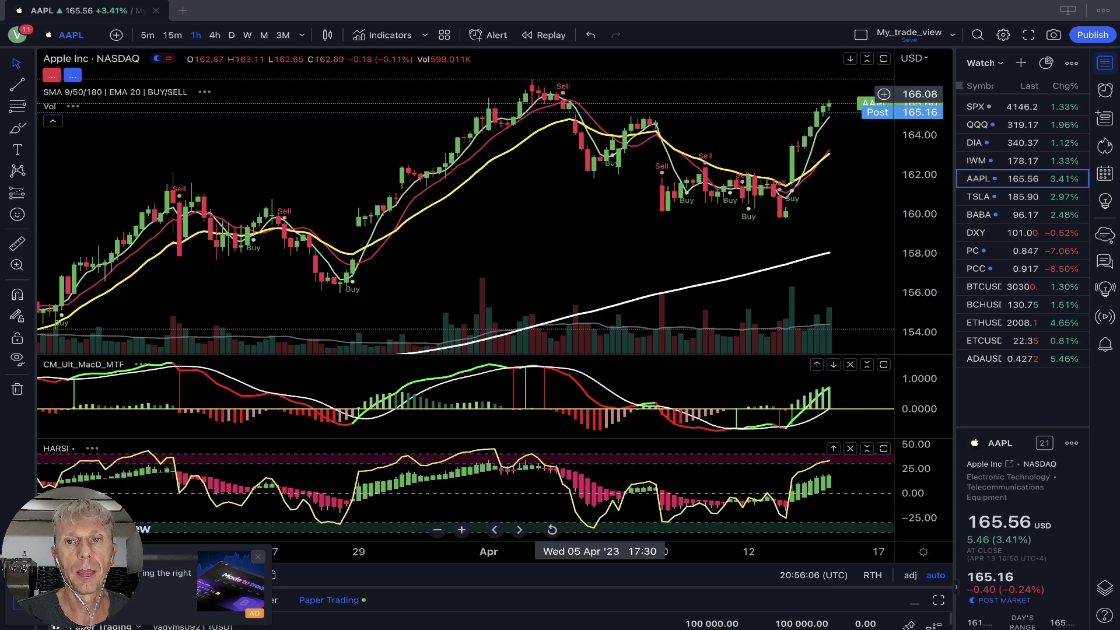
# - Check AAPL's trendlines on daily, 4-hour and 1-hour candles, then load the TSLA chart
pyautogui.click(231, 35)
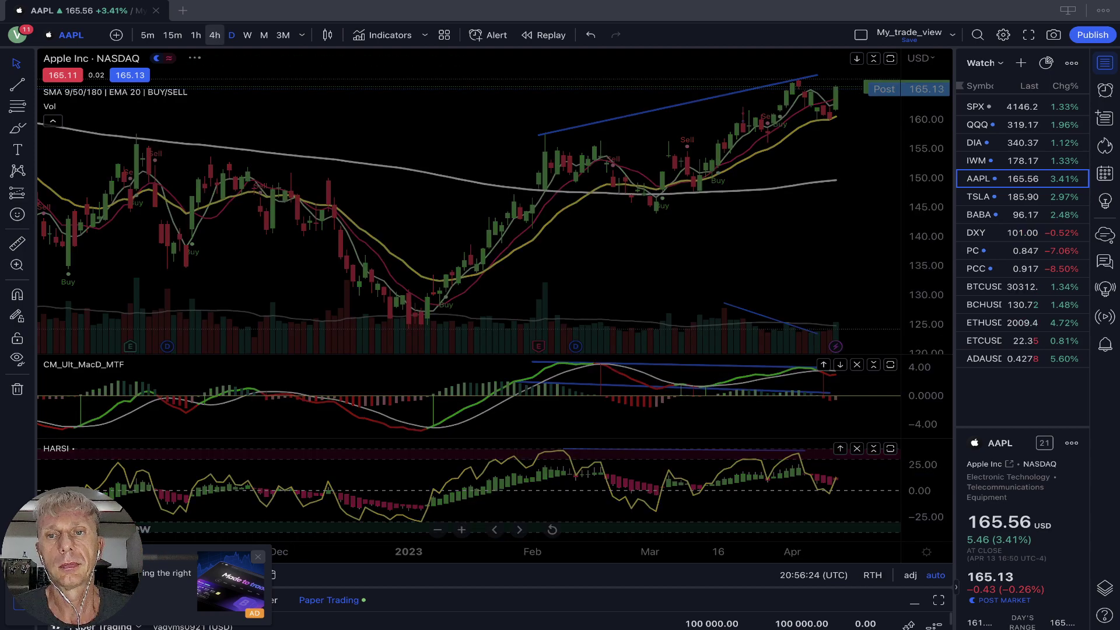
pyautogui.click(214, 35)
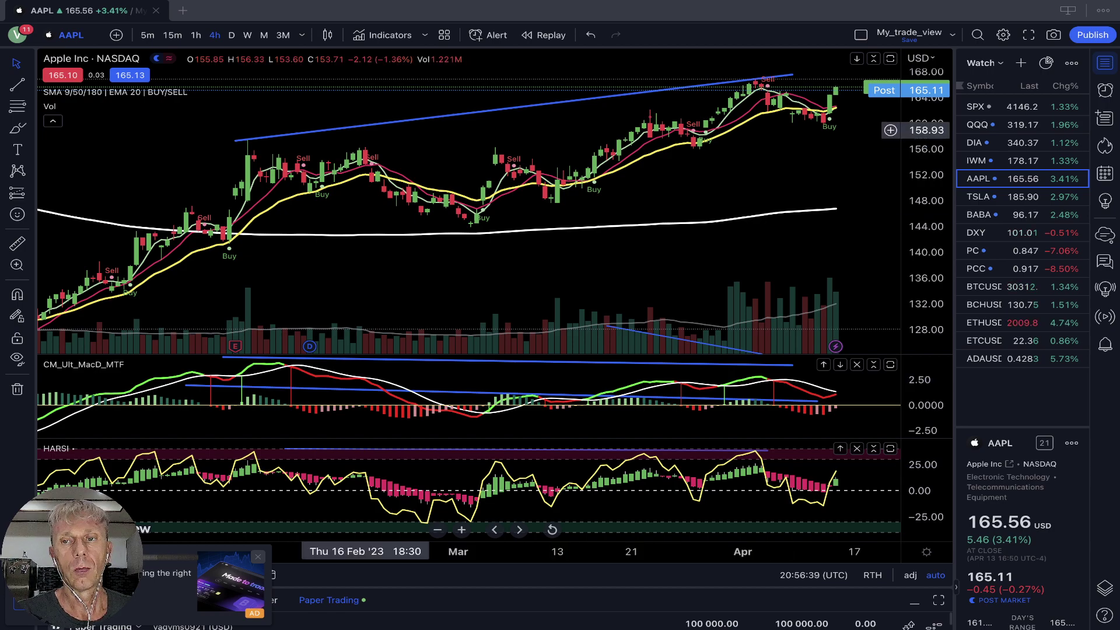
pyautogui.click(196, 35)
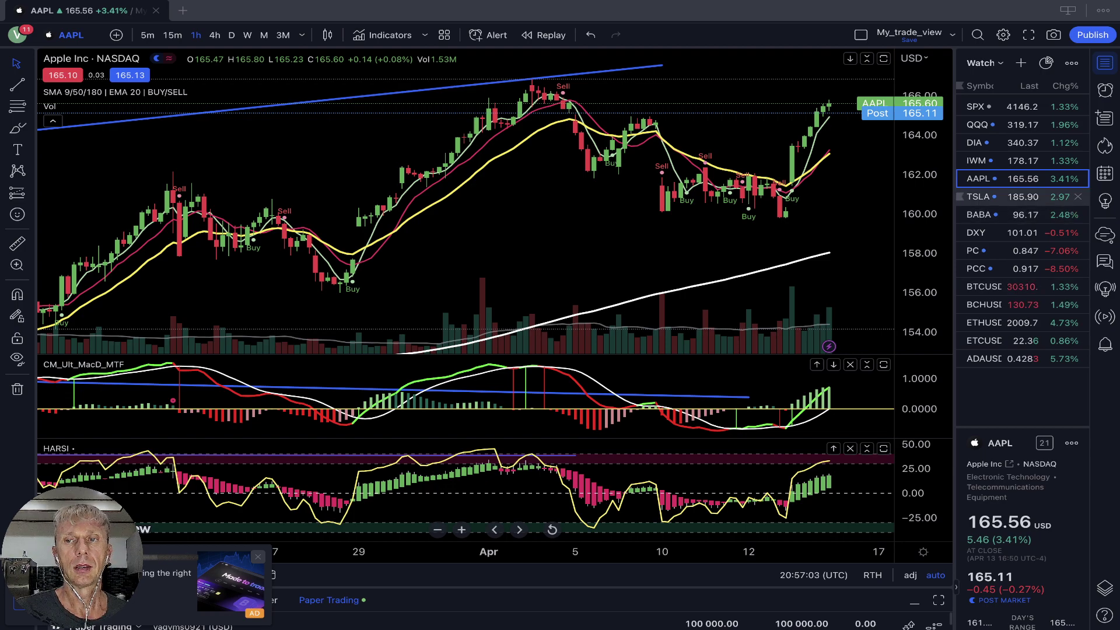
pyautogui.click(1027, 197)
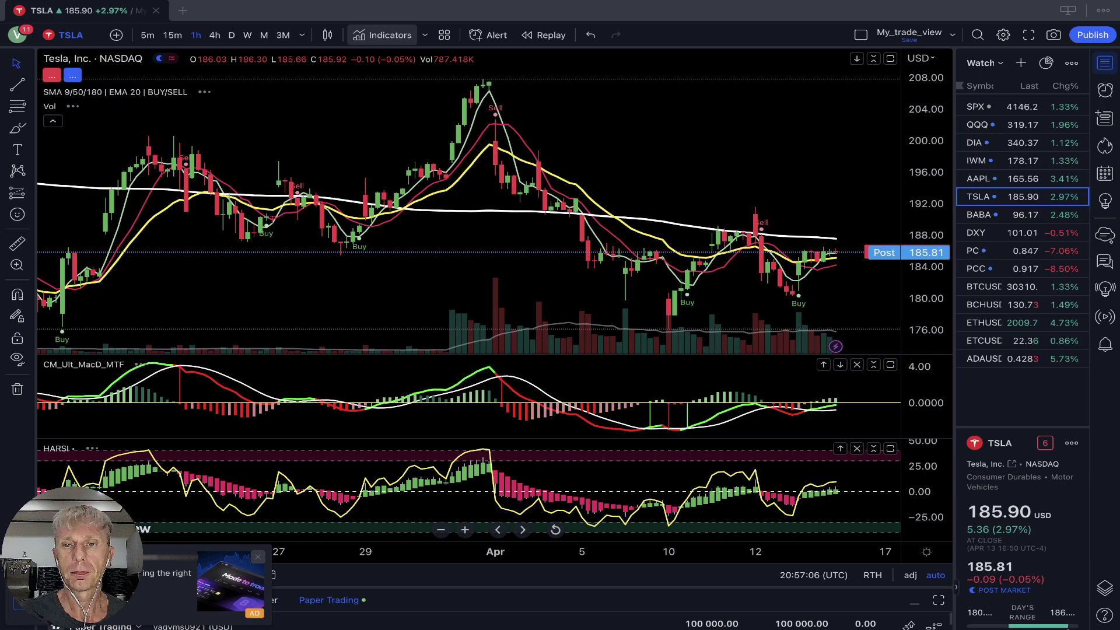
# - Check TSLA on daily, 4-hour and hourly intervals, then load the BABA chart
pyautogui.click(231, 35)
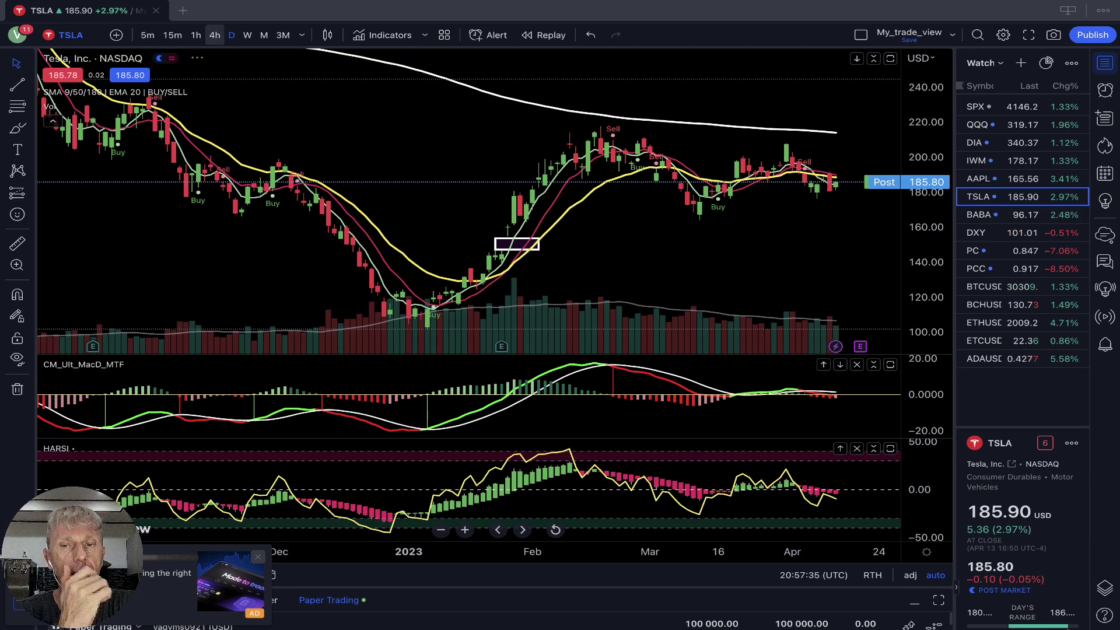
pyautogui.click(215, 35)
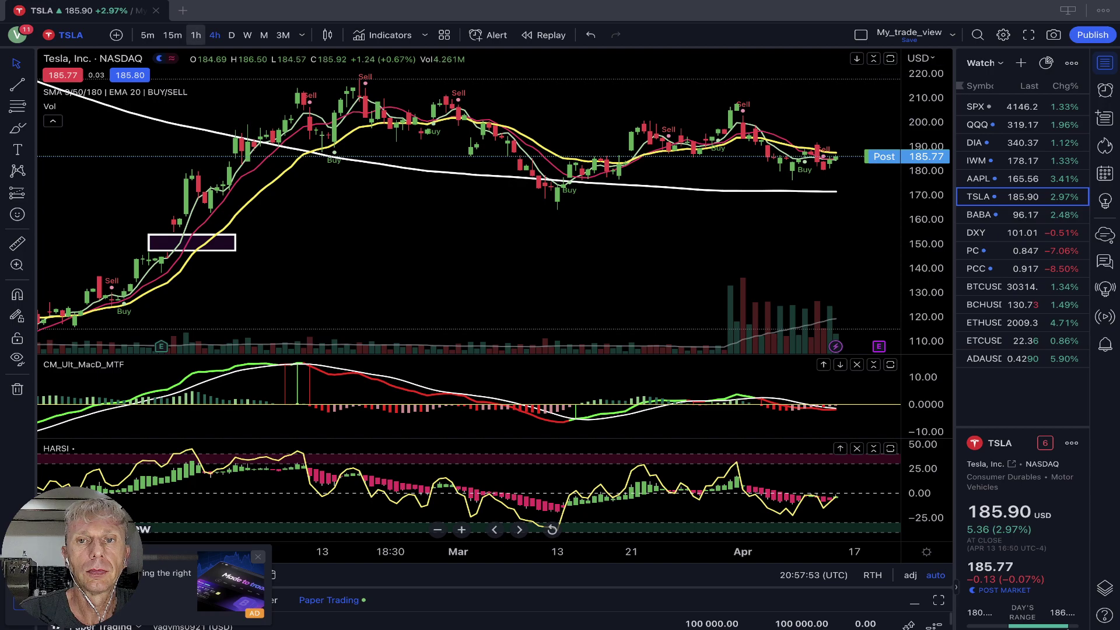
pyautogui.click(196, 35)
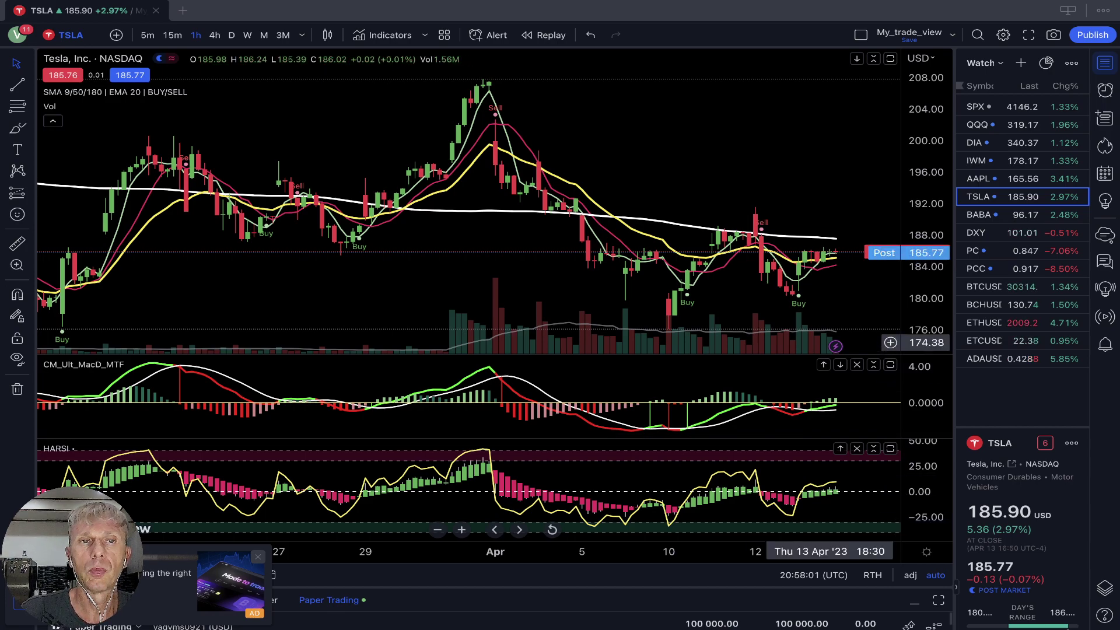
pyautogui.click(1014, 214)
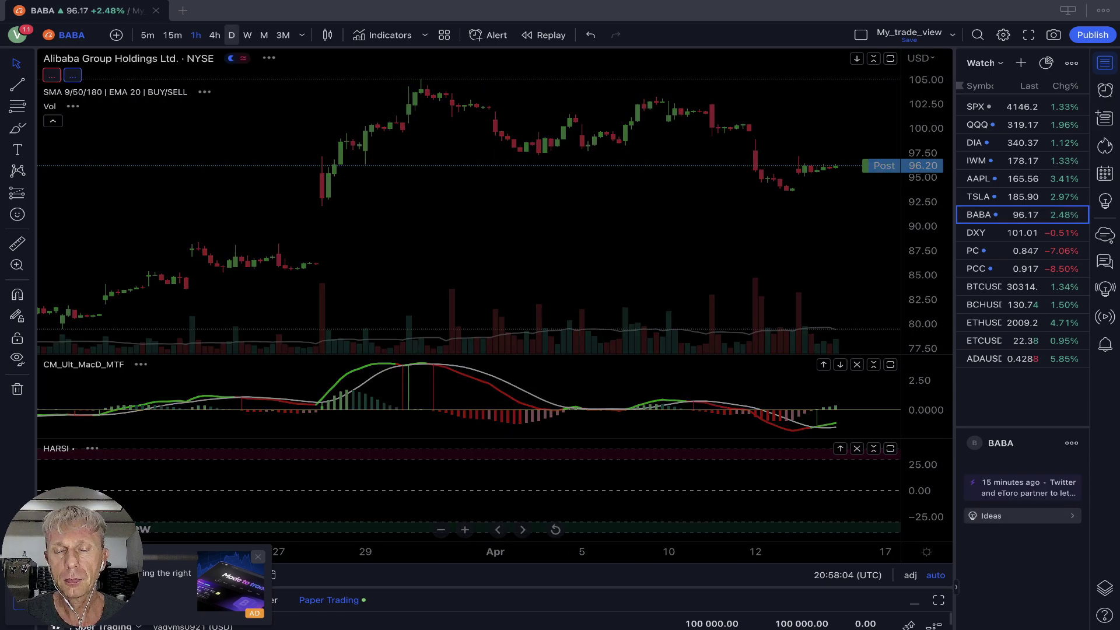
# - Show BABA on daily, then 4-hour and 1-hour candles, then load the DXY chart
pyautogui.click(231, 35)
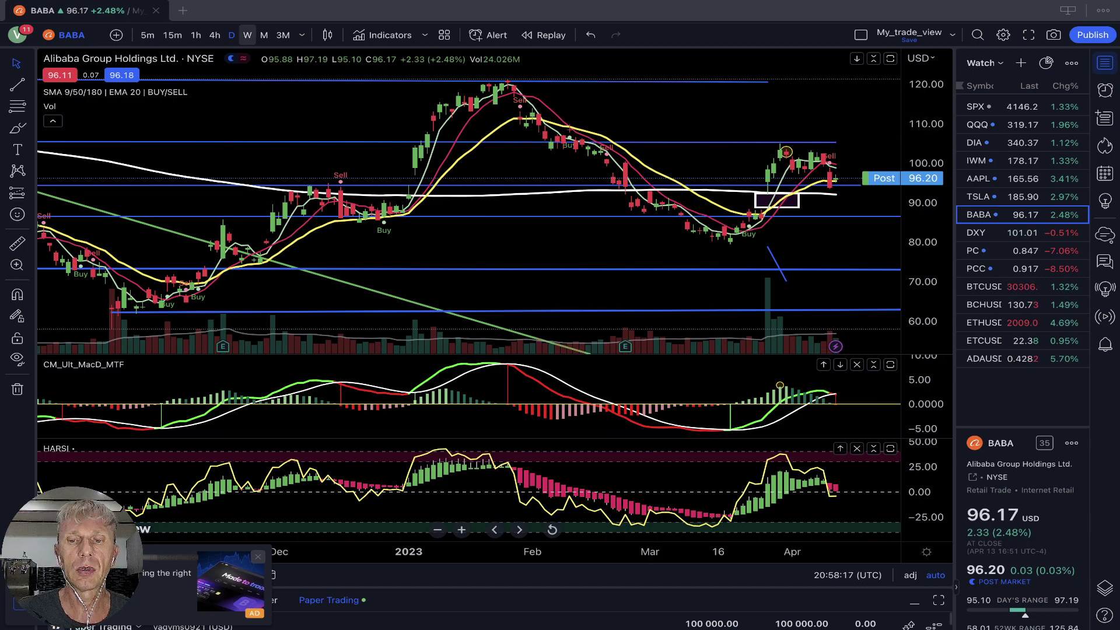
pyautogui.click(214, 35)
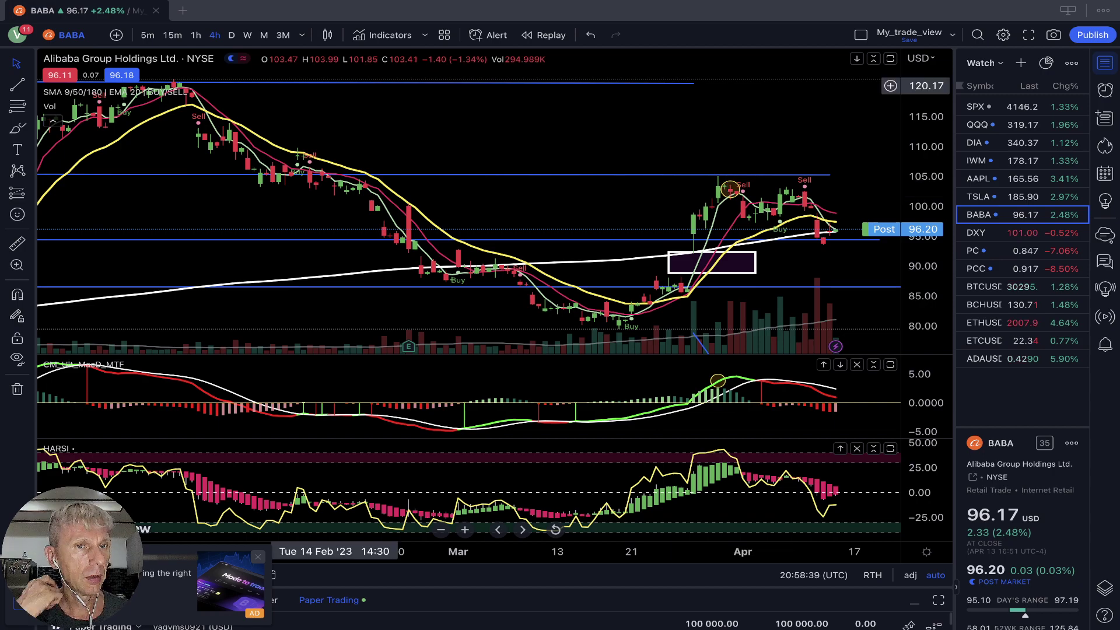
pyautogui.click(196, 35)
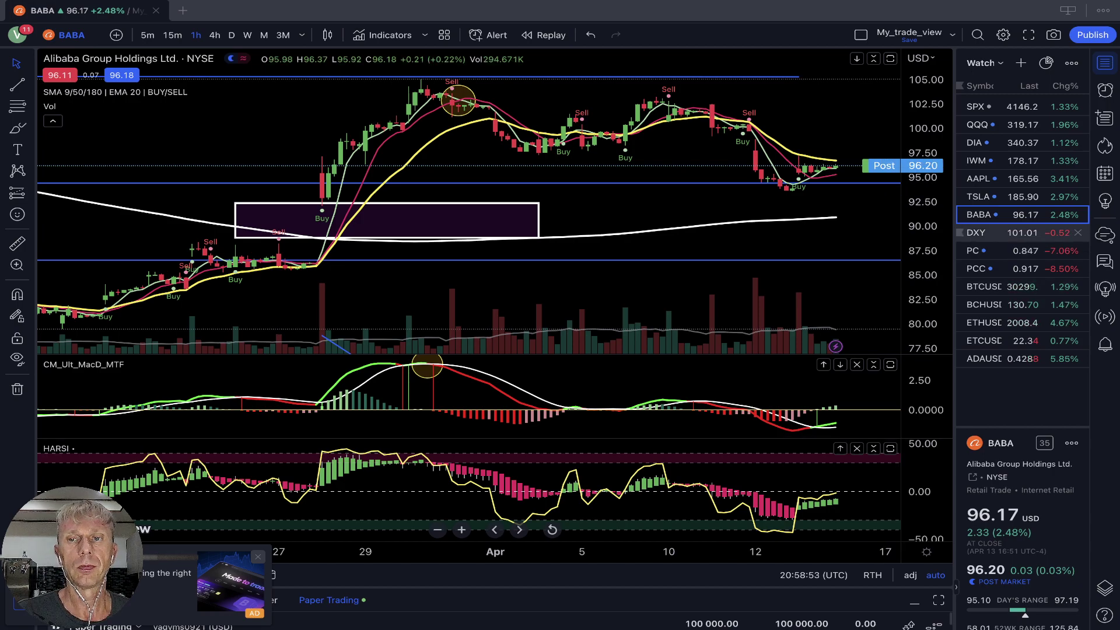
pyautogui.click(991, 232)
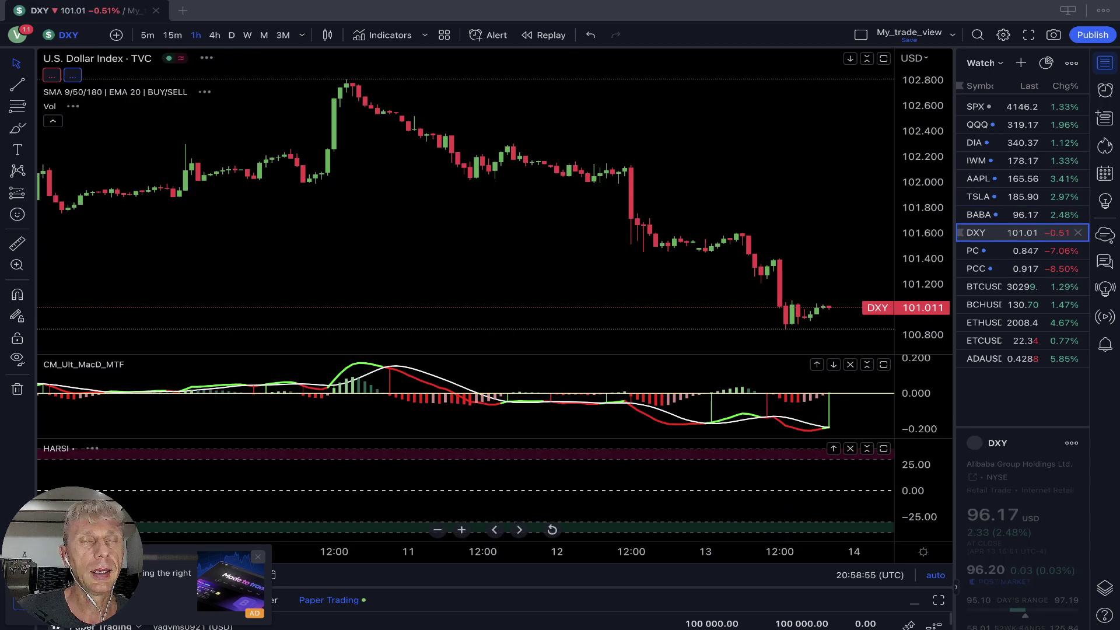
# - Put DXY on daily candles, draw a rising trendline under the MACD lows, and delete the HARSI pane
pyautogui.click(232, 35)
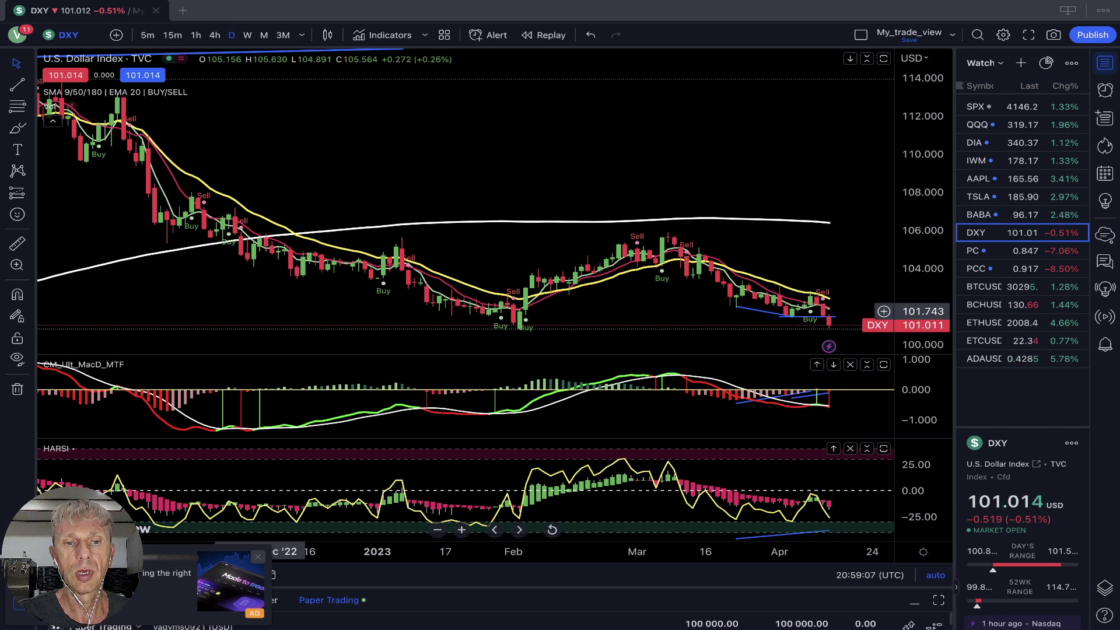
pyautogui.hscroll(-2, 321, 249)
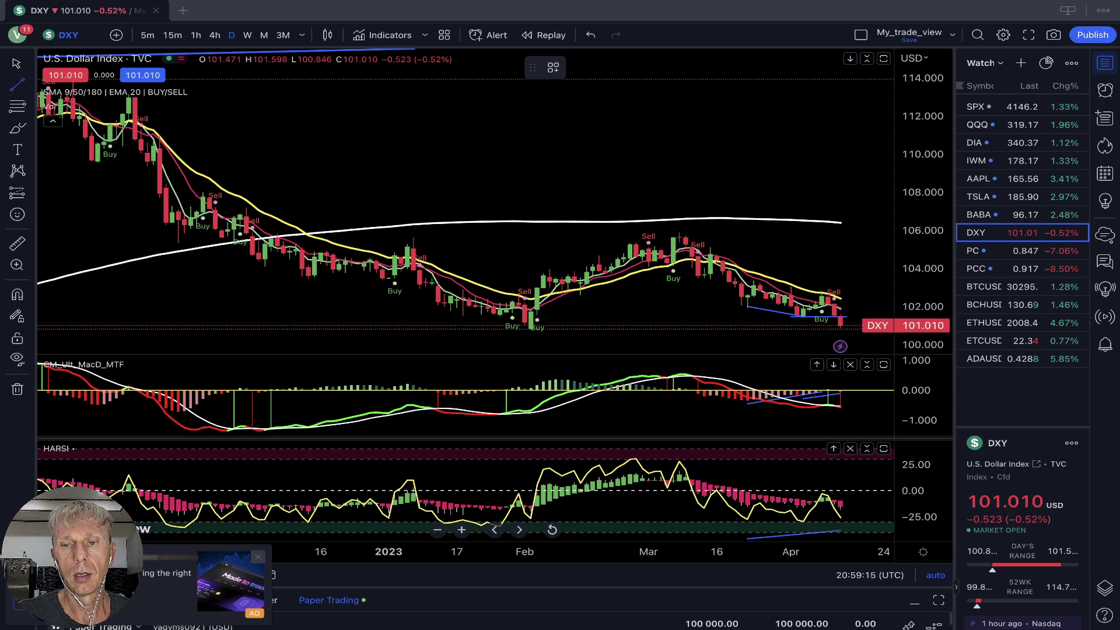
pyautogui.click(234, 431)
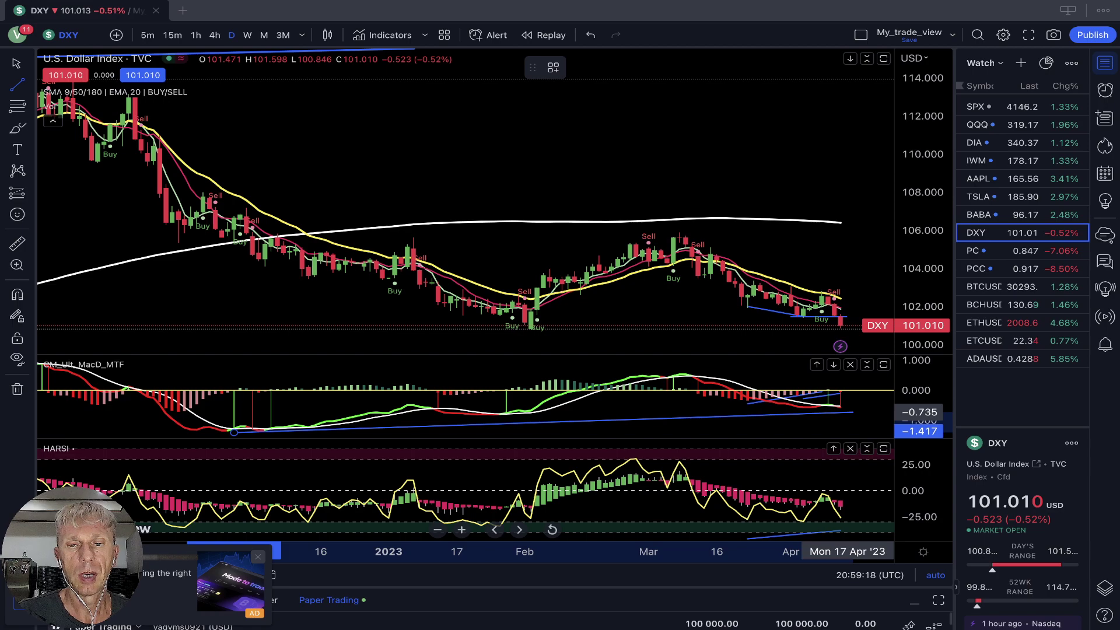
pyautogui.click(852, 412)
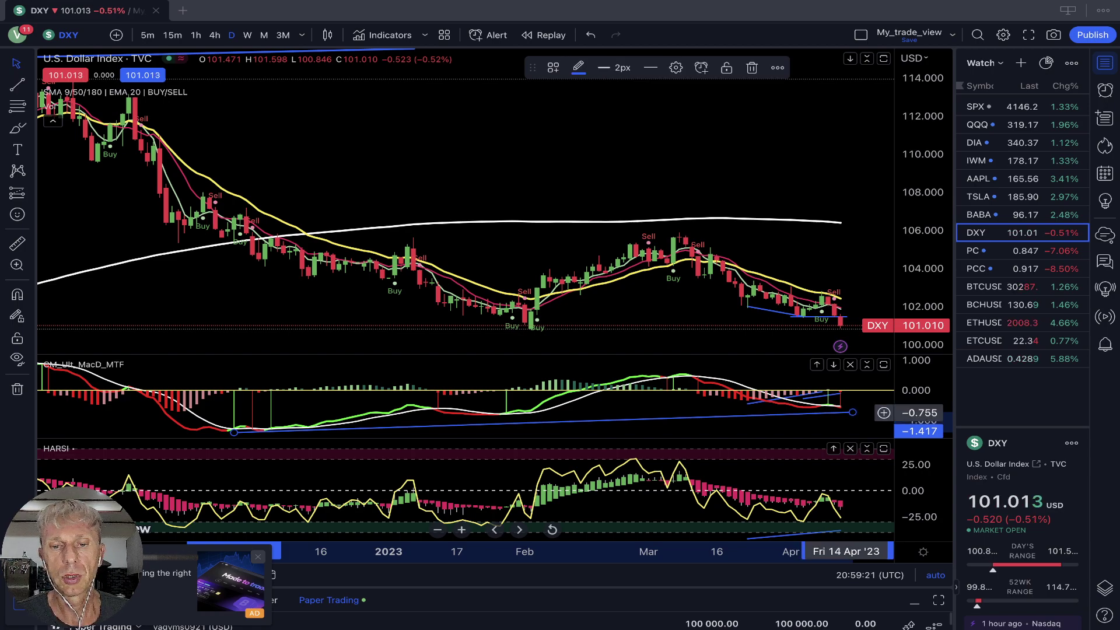
pyautogui.moveTo(852, 412); pyautogui.dragTo(852, 408)
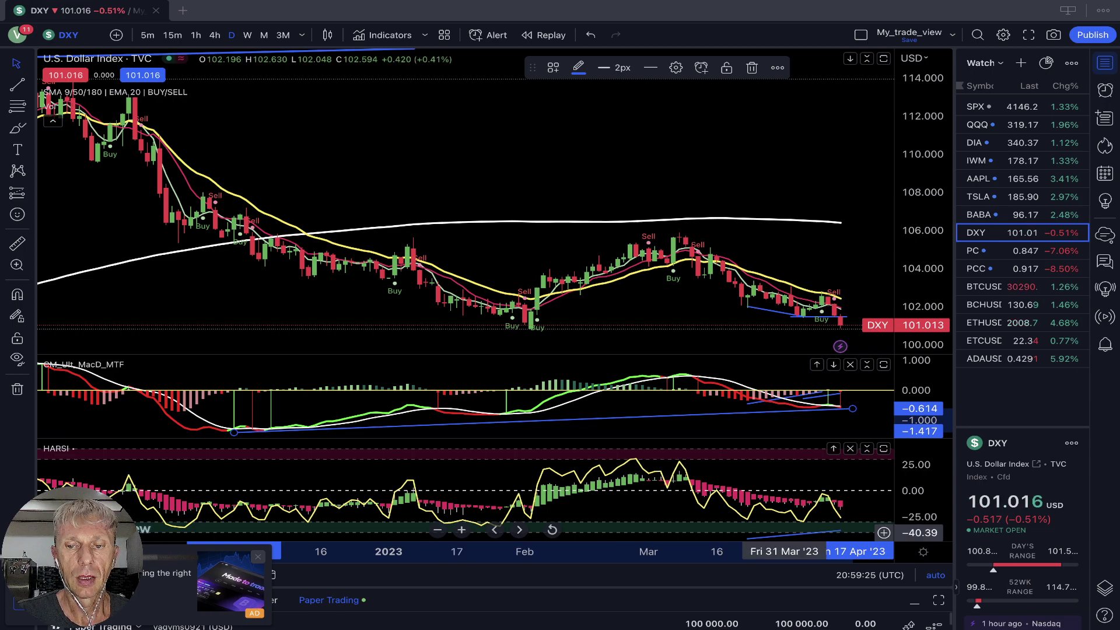
pyautogui.click(750, 530)
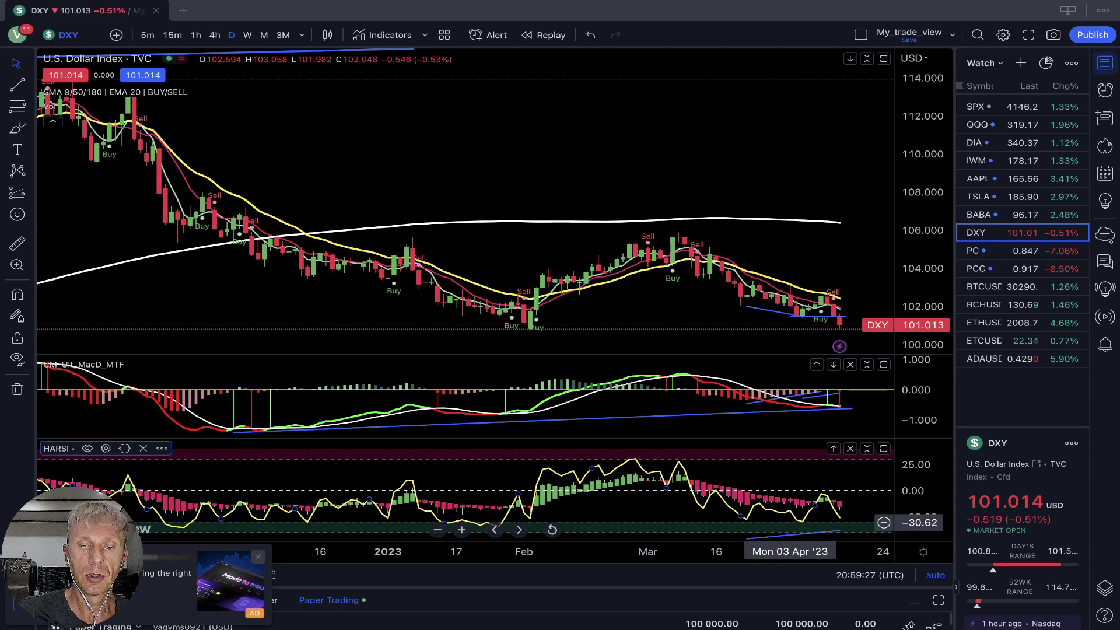
pyautogui.press('Delete')
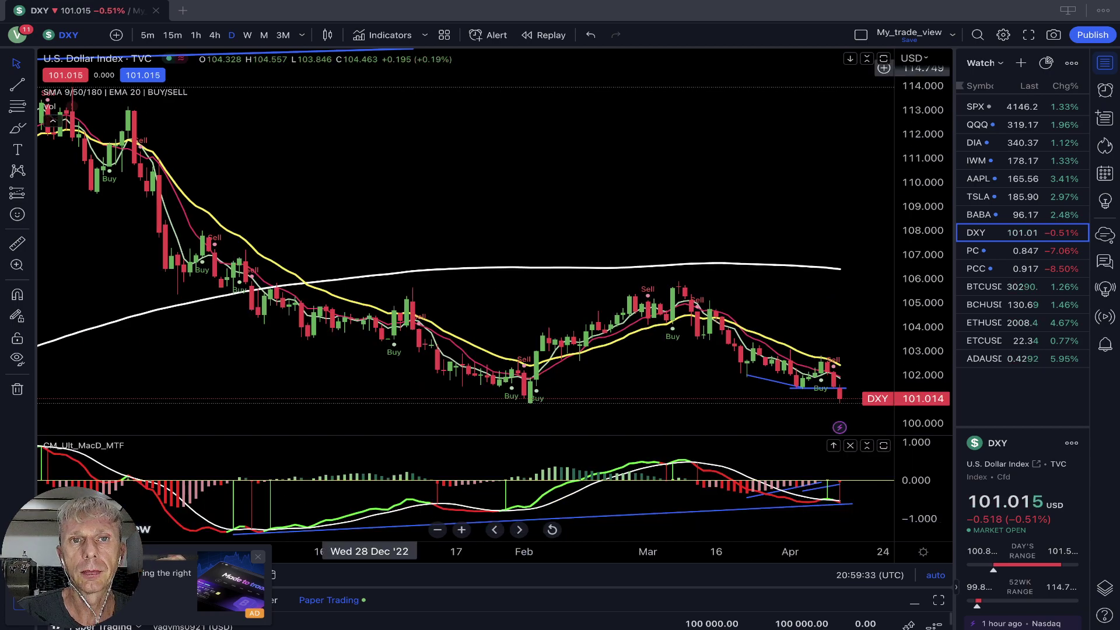
# - Add the Awesome Oscillator from Favorites below the MACD, then make the MACD pane taller
pyautogui.click(383, 35)
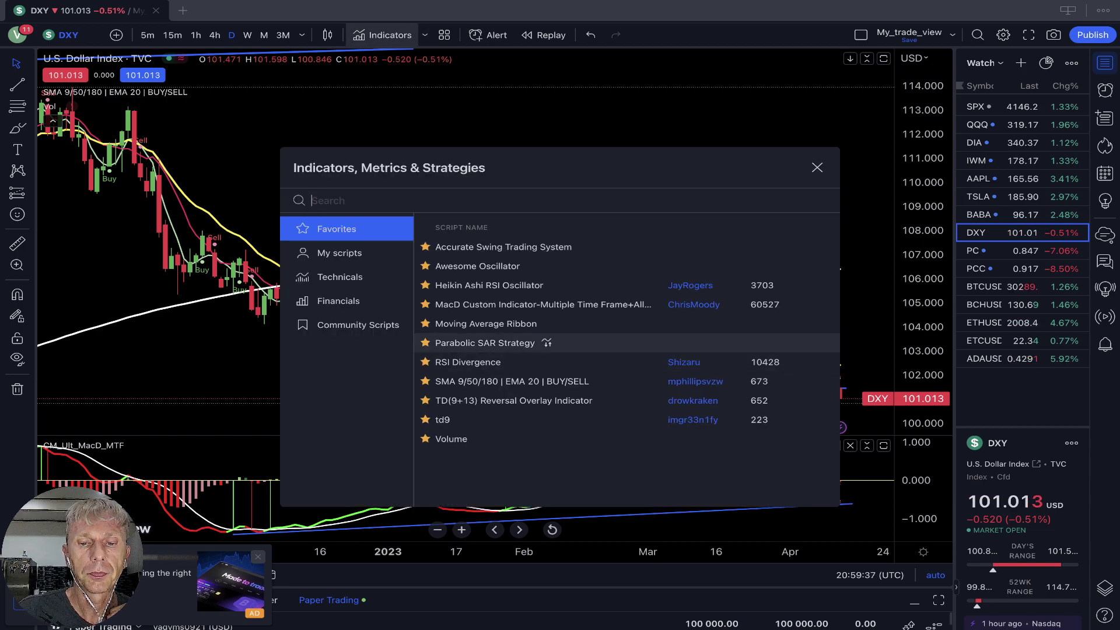
pyautogui.click(484, 266)
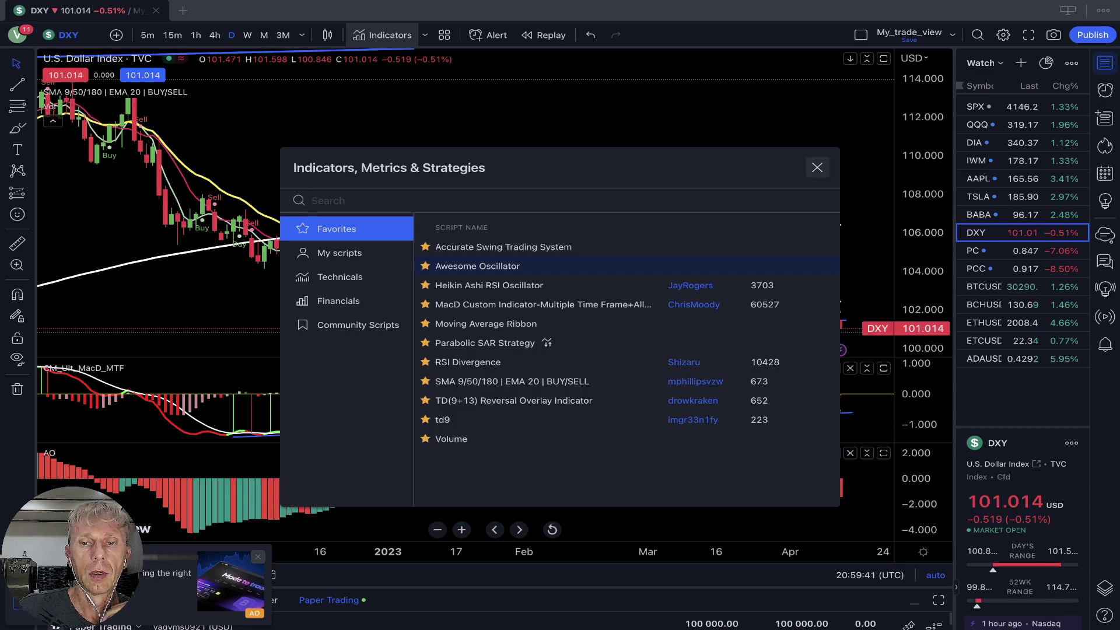
pyautogui.click(817, 168)
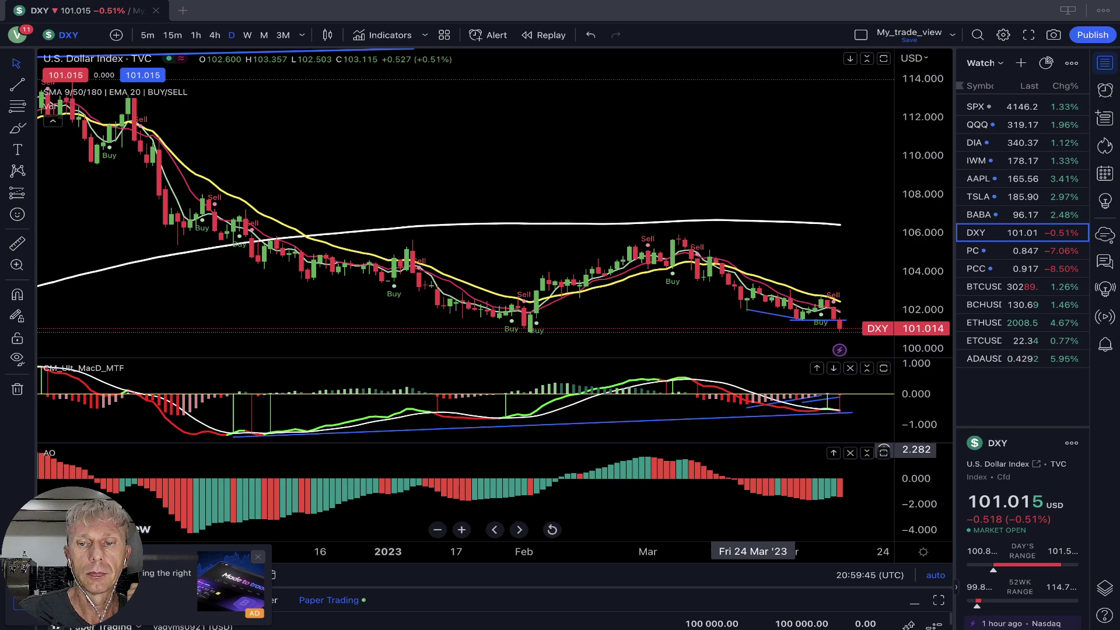
pyautogui.moveTo(408, 443); pyautogui.dragTo(408, 486)
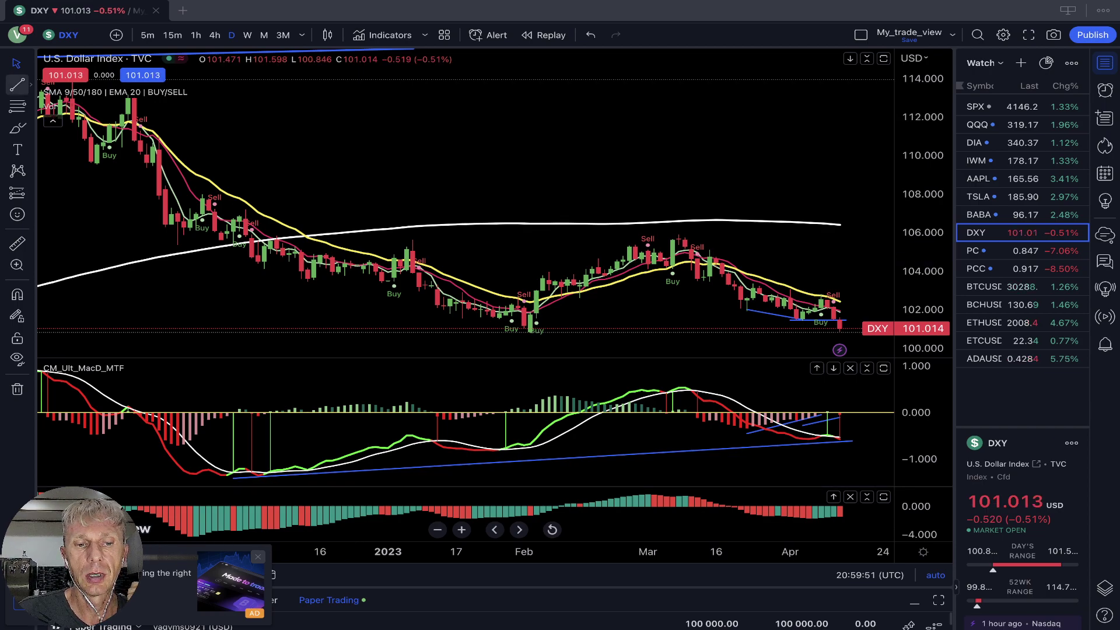
# - Draw a rising trendline under the Awesome Oscillator lows
pyautogui.click(17, 84)
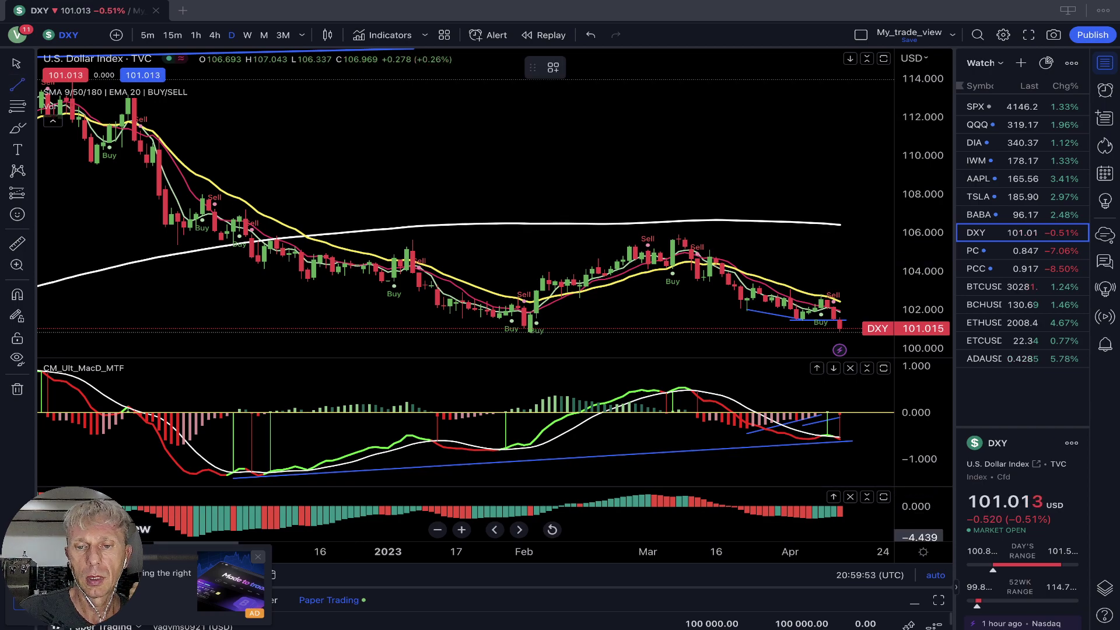
pyautogui.click(195, 537)
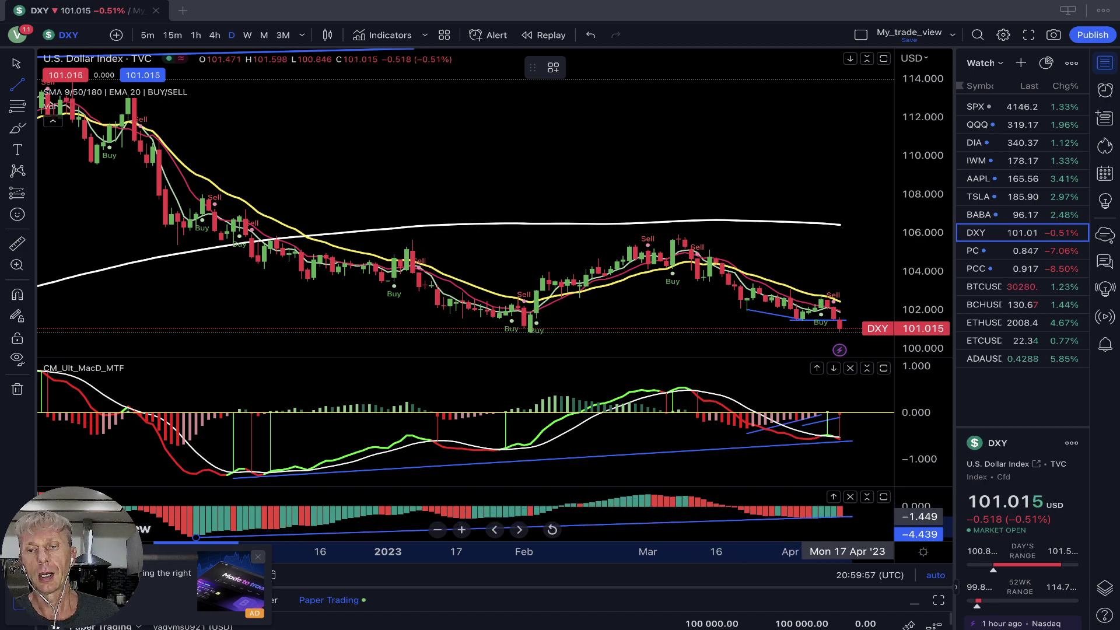
pyautogui.click(851, 516)
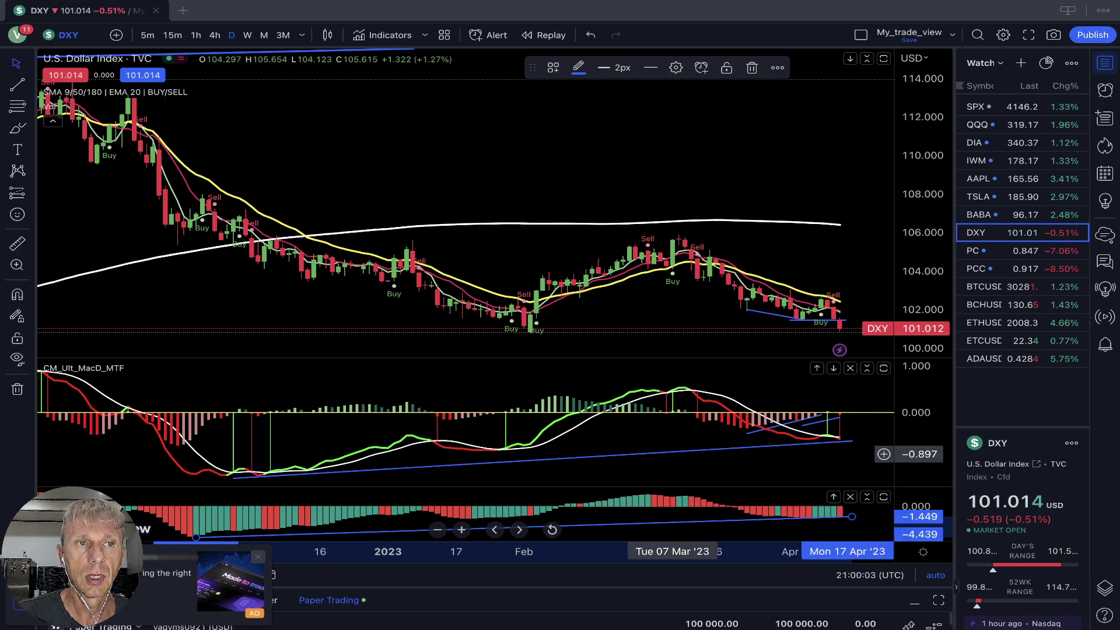
# - Draw a trendline along the DXY price lows into April and discard the extra unfinished line
pyautogui.hotkey('alt', 't')
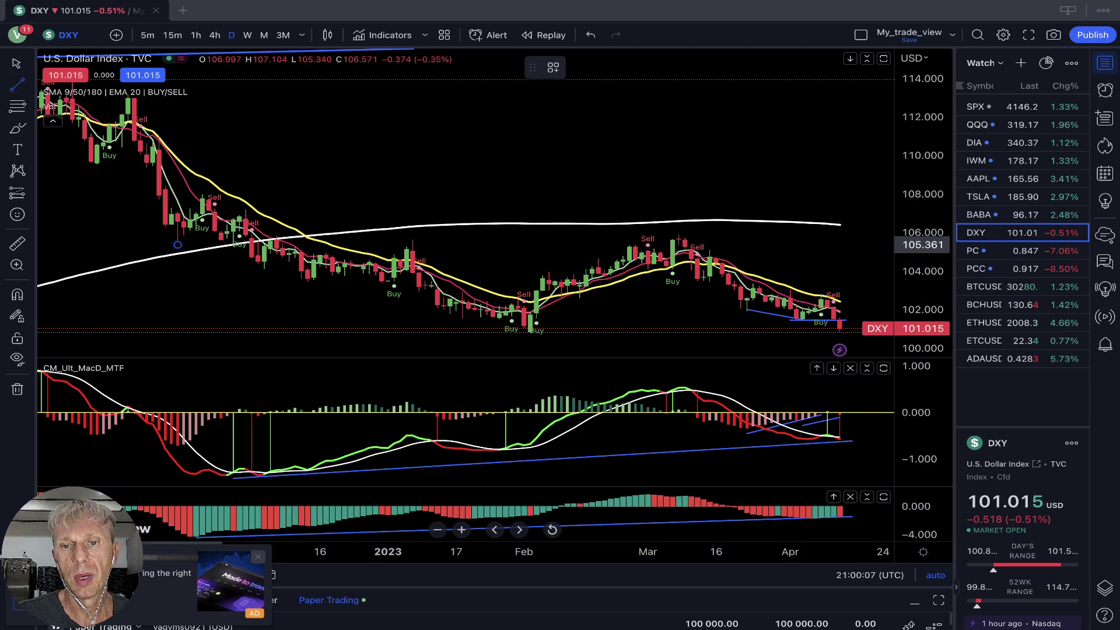
pyautogui.click(177, 245)
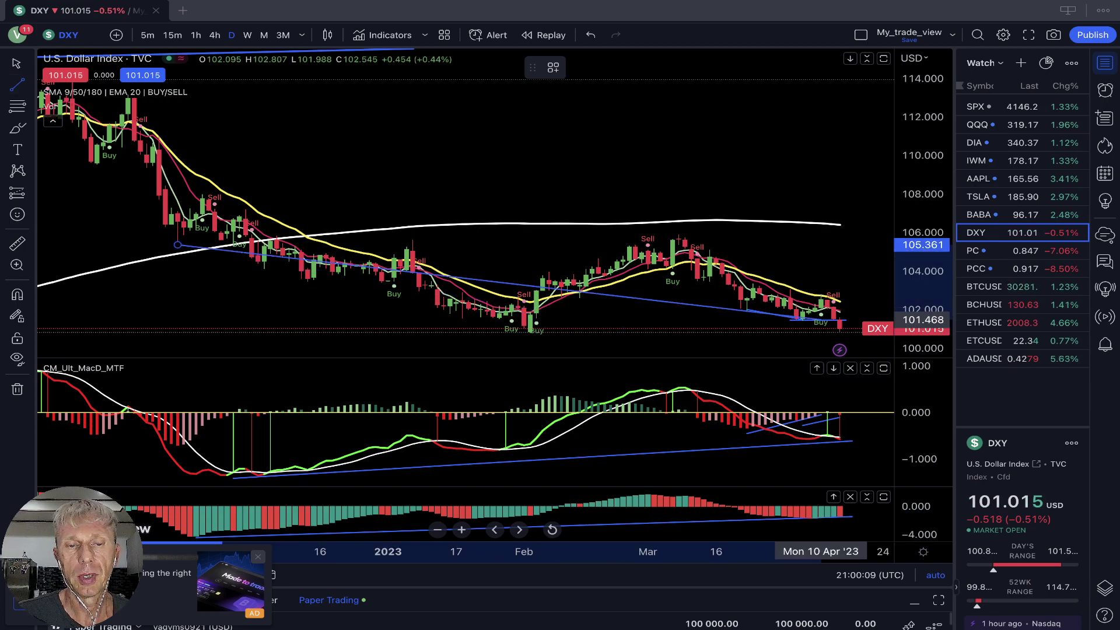
pyautogui.click(815, 320)
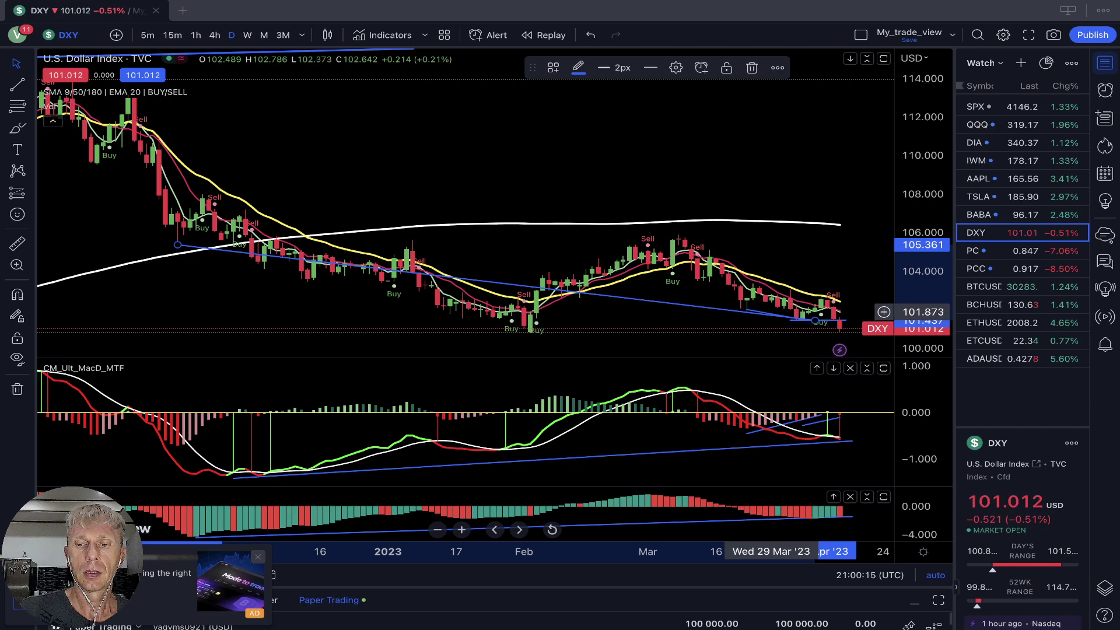
pyautogui.click(790, 320)
pyautogui.press('Escape')
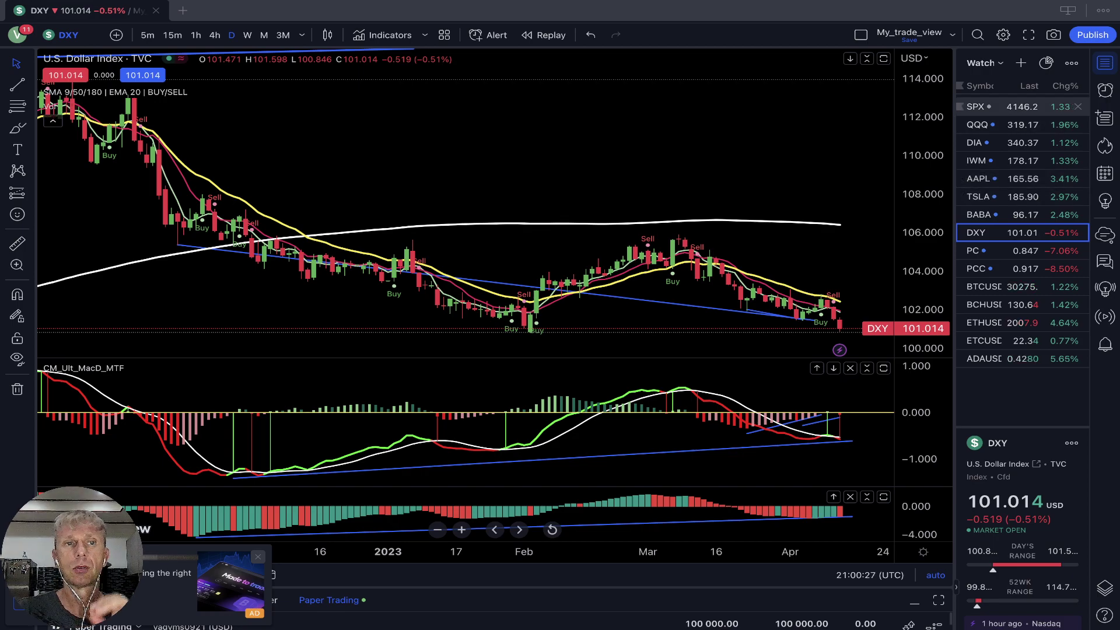
# - Load the SPX chart, then the QQQ chart on 4-hour candles
pyautogui.click(991, 107)
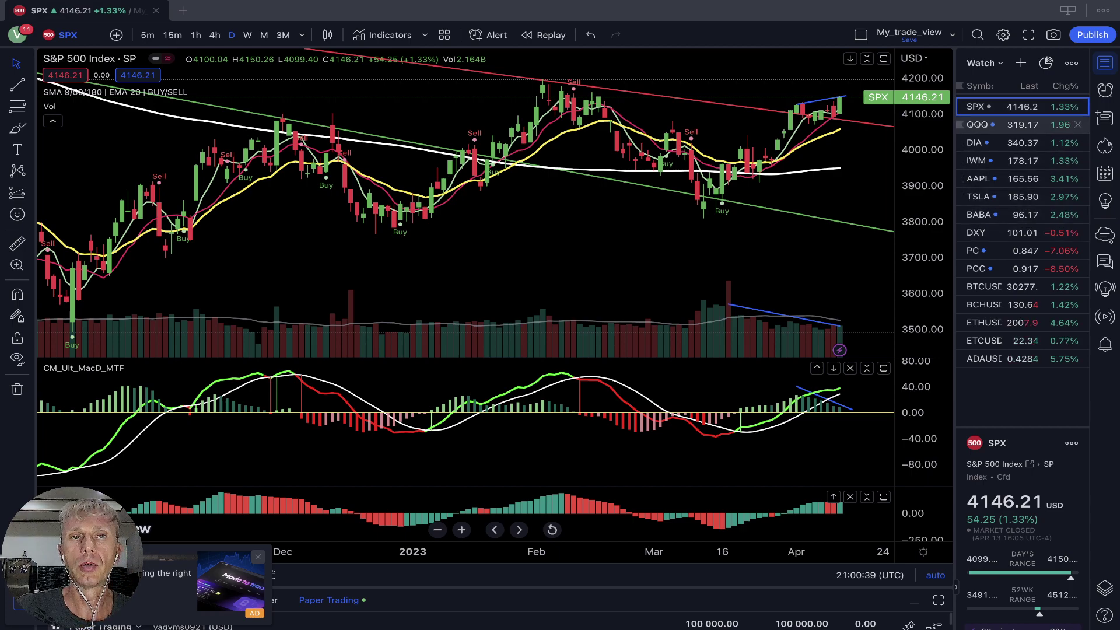
pyautogui.click(977, 125)
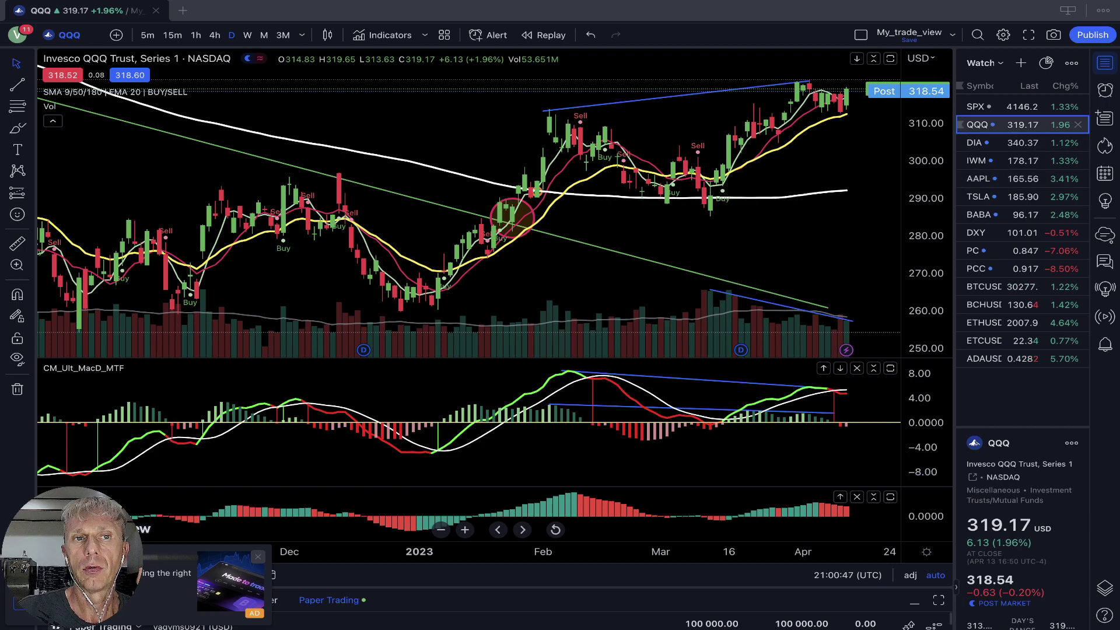
pyautogui.click(215, 35)
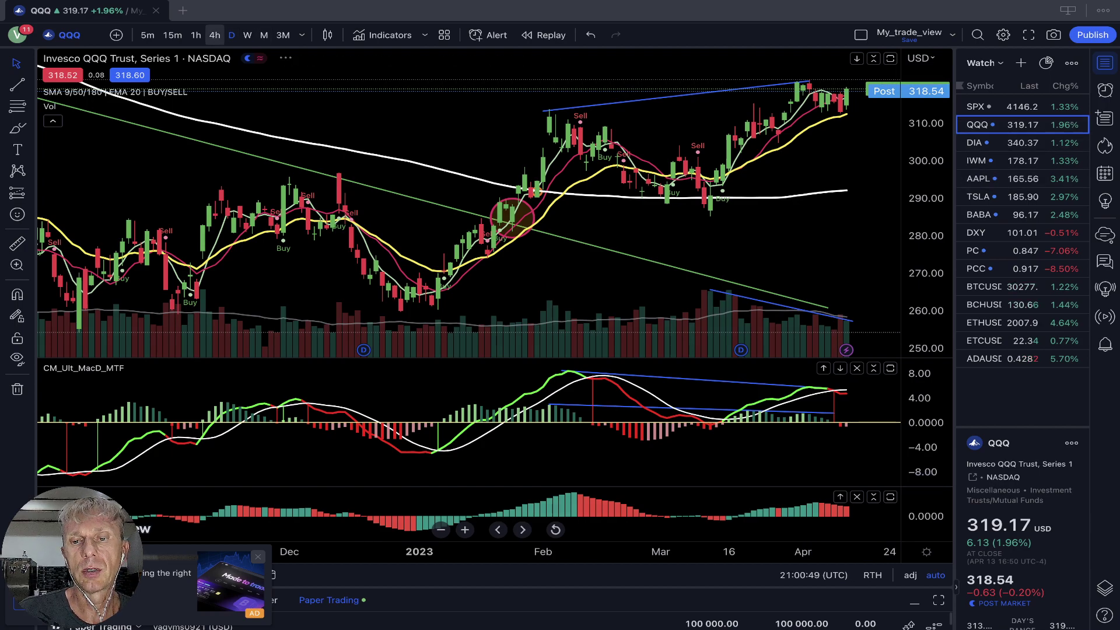